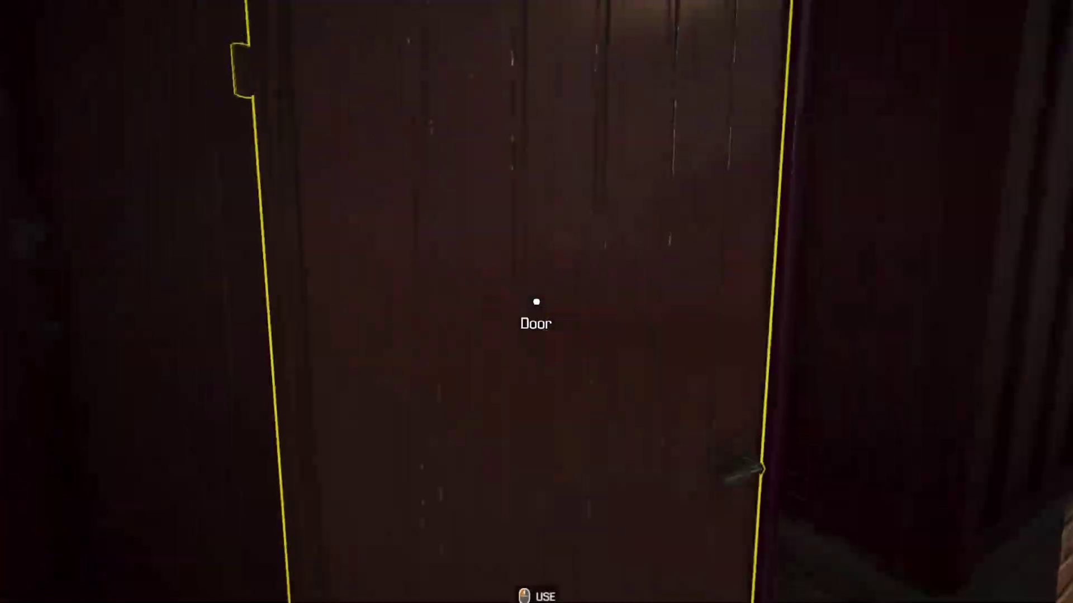
# Bring up the SAP Dynamic Forms launchpad with its Administration, Form Management and Template Management tiles.
pyautogui.click(536, 302)
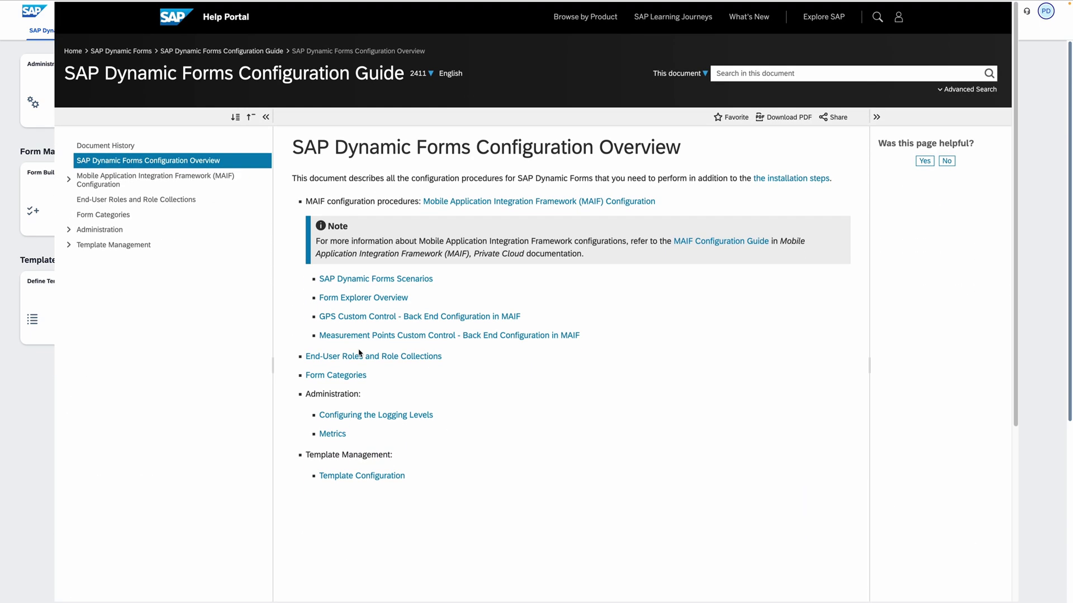
# Look through the Help Portal page on end-user roles.
pyautogui.click(407, 355)
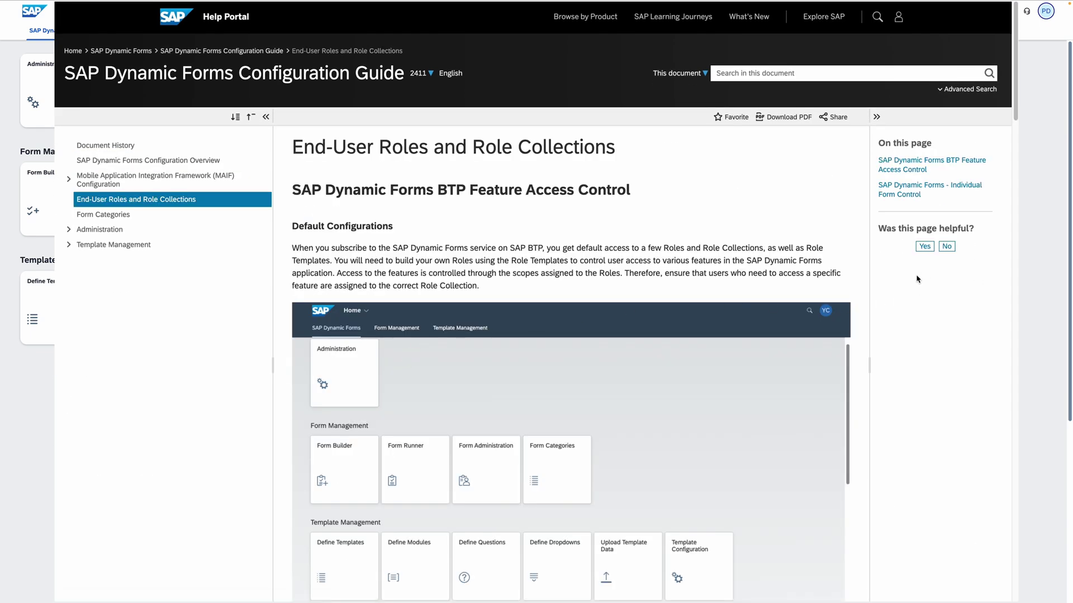
pyautogui.scroll(-5, 918, 280)
pyautogui.scroll(-2, 918, 279)
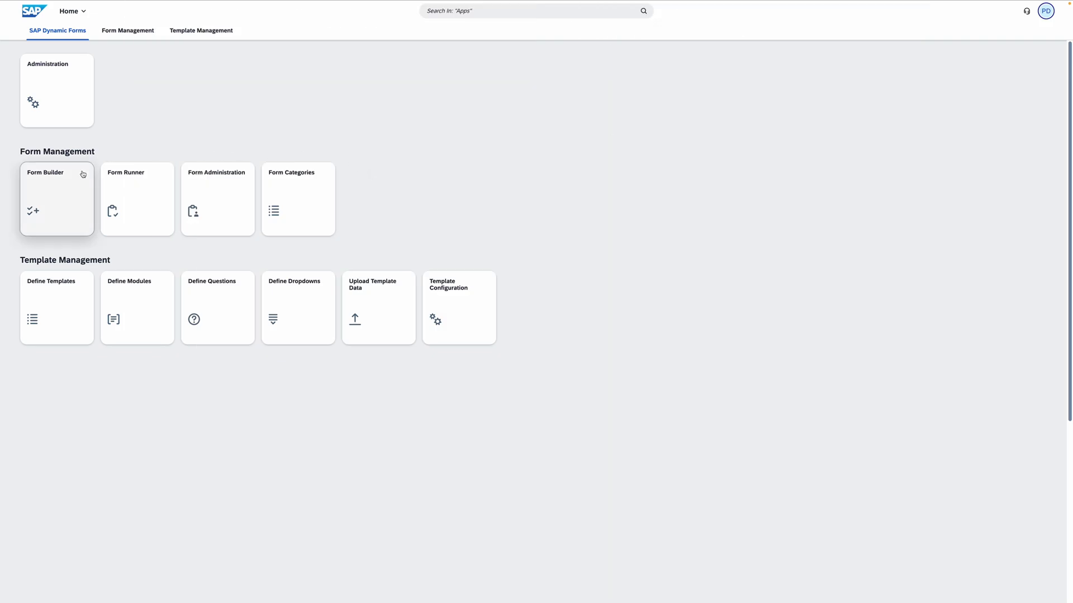
# Create form MON_VEH_MAINT in application PM-Checklist, titled 'Monthly Vehicle Maintenance', and continue to the editor.
pyautogui.click(74, 186)
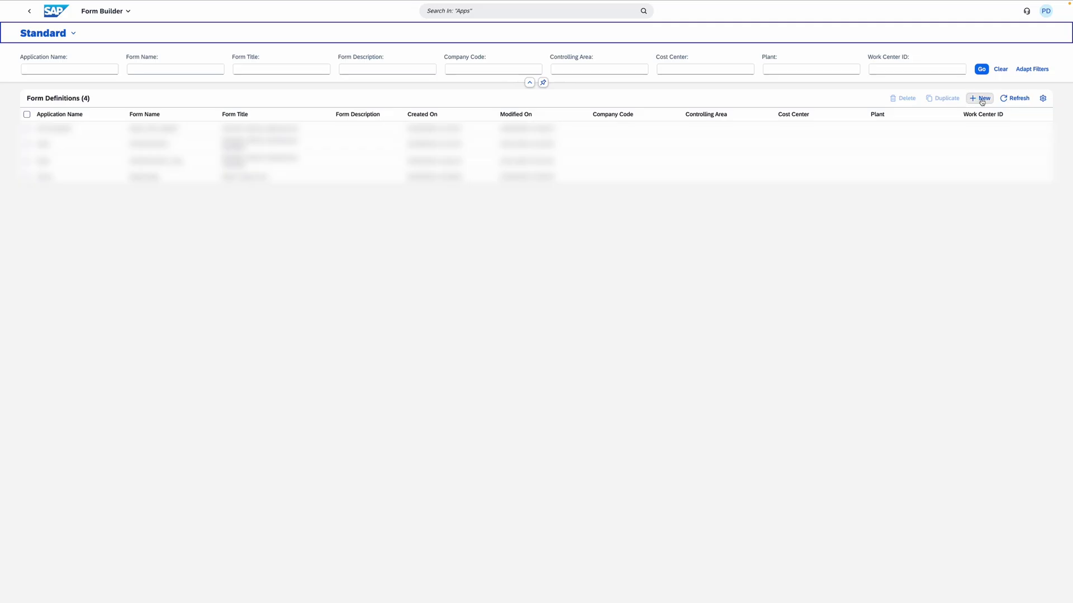
pyautogui.click(983, 99)
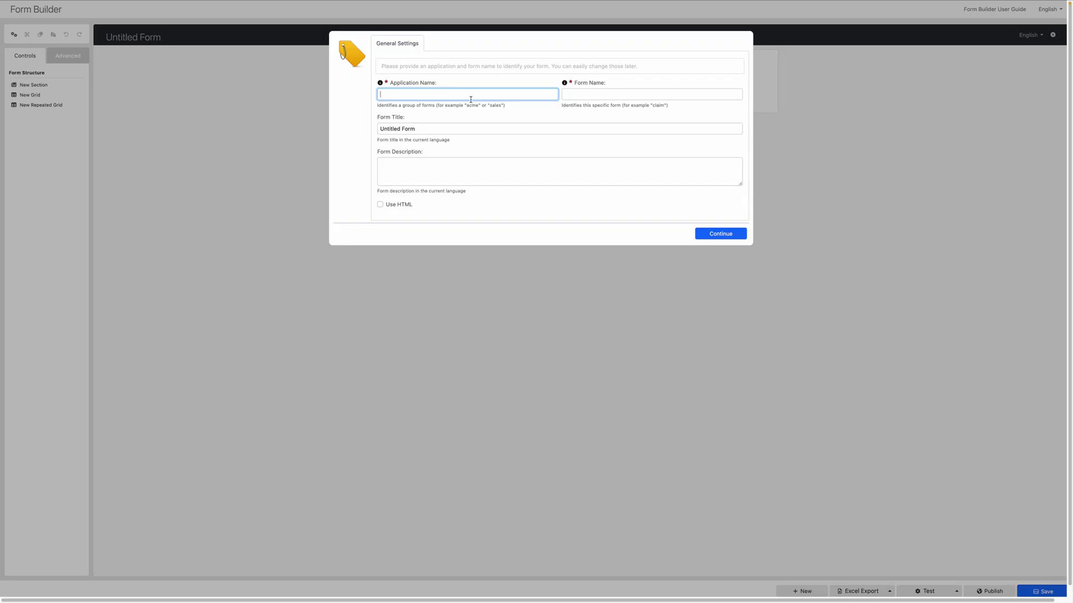
pyautogui.write('PM-C')
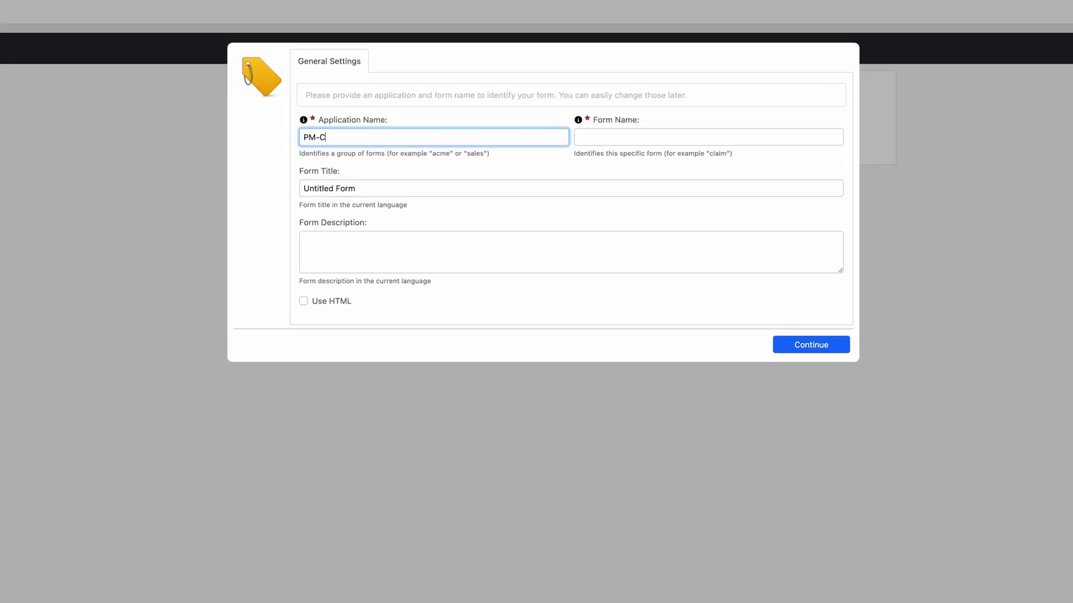
pyautogui.write('hecklist')
pyautogui.click(708, 137)
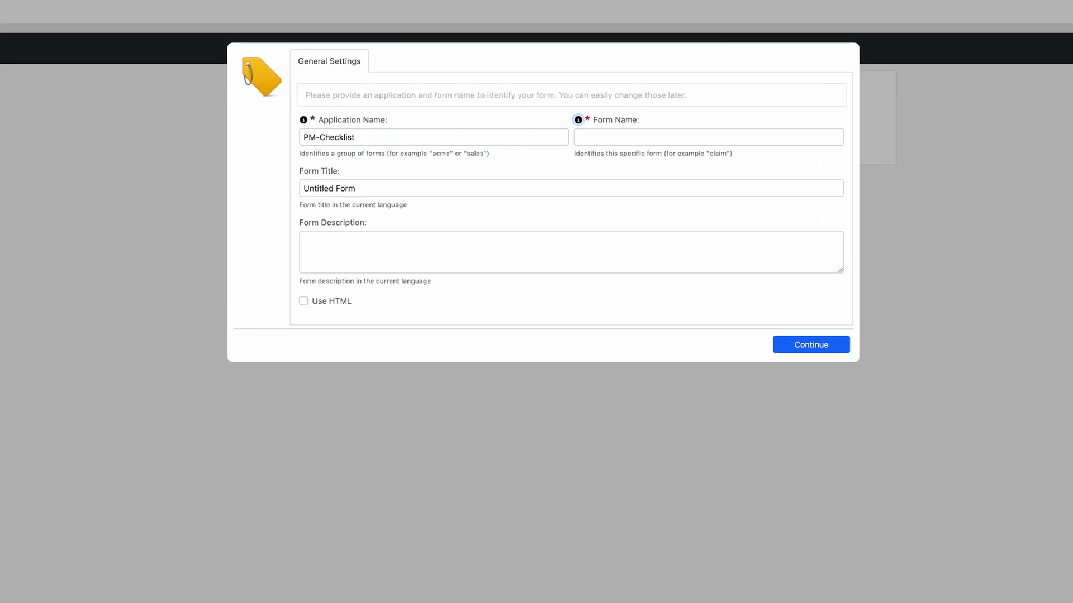
pyautogui.write('MON_VEH')
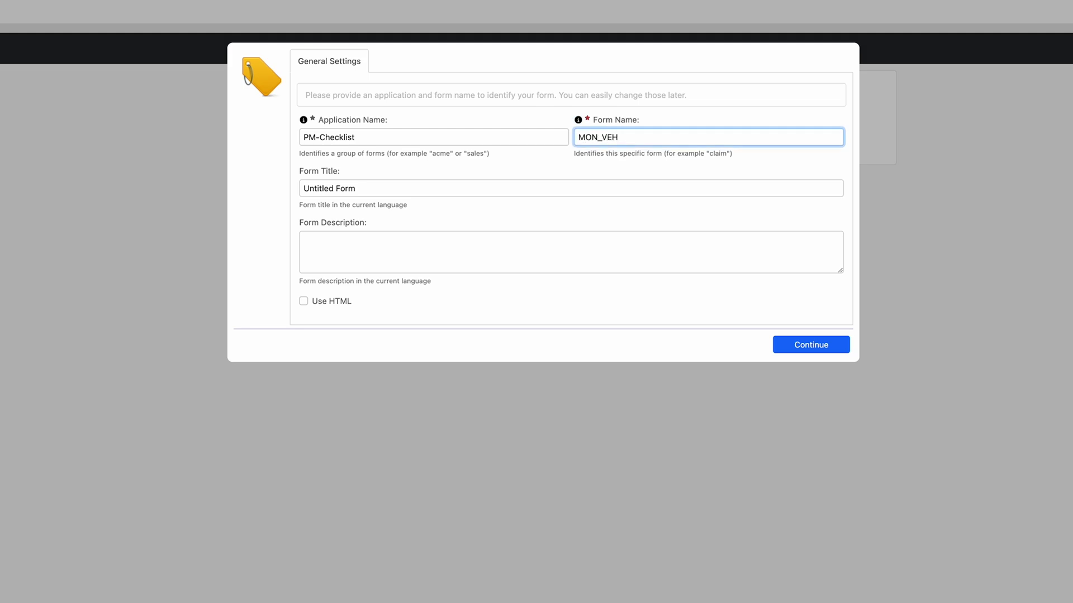
pyautogui.write('_MAINT')
pyautogui.press('Tab')
pyautogui.write('Monthlz')
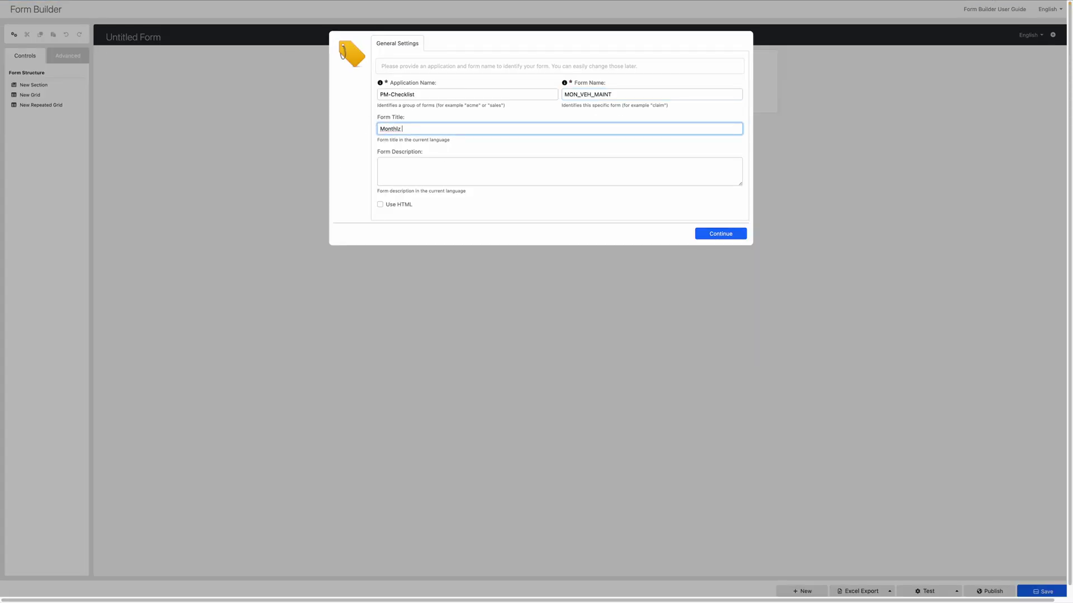
pyautogui.press('BackSpace')
pyautogui.press('BackSpace')
pyautogui.write('y Vehicle Maintenance')
pyautogui.click(742, 233)
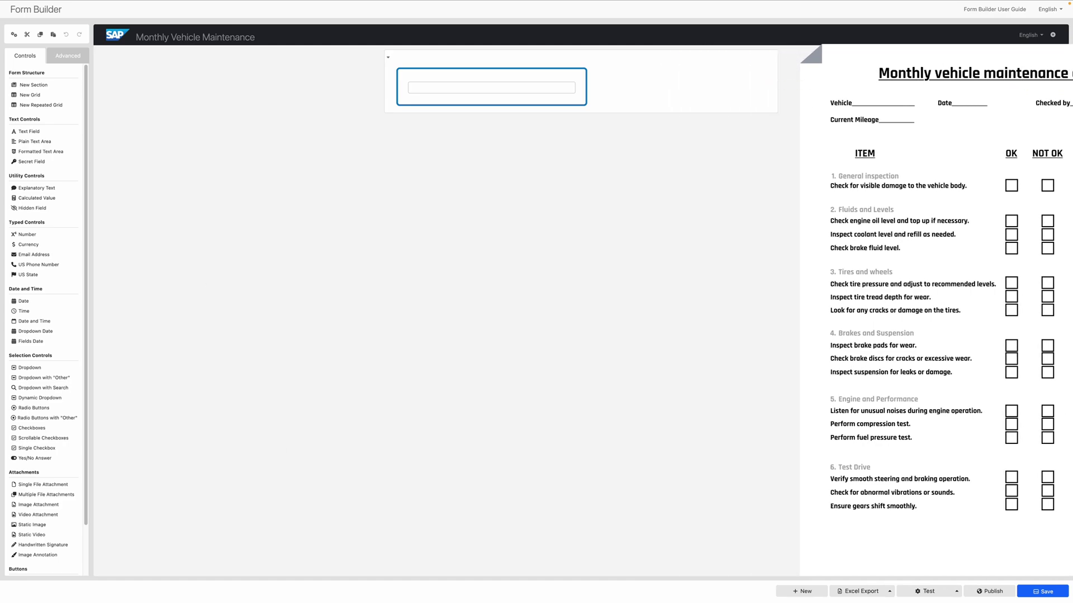
# Replace the default text field with a full-width formatted text area reading 'Monthly Vehicle Maintenance'.
pyautogui.press('Delete')
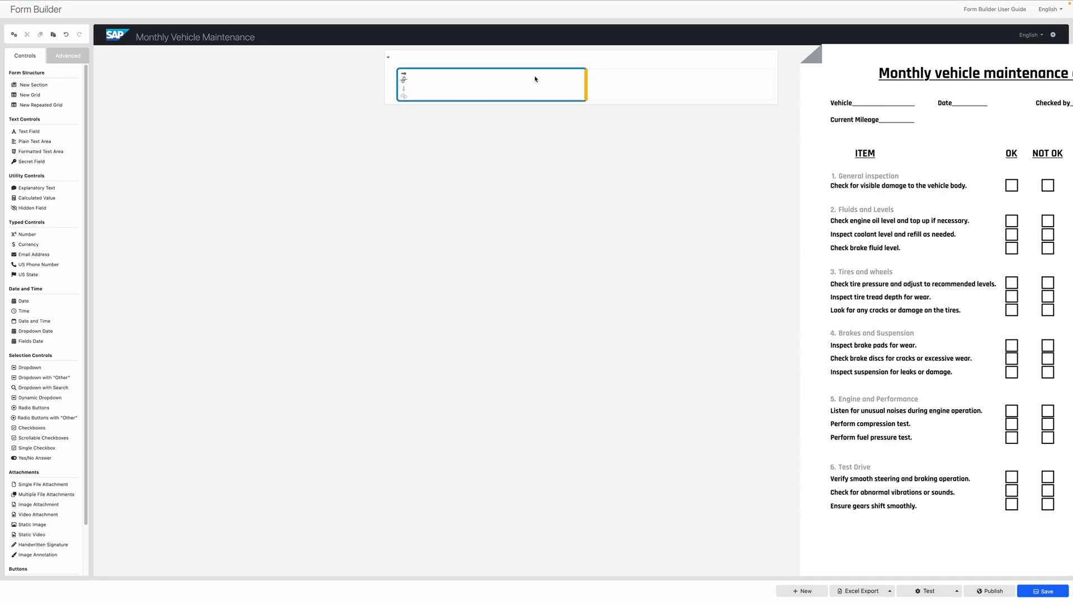
pyautogui.click(53, 151)
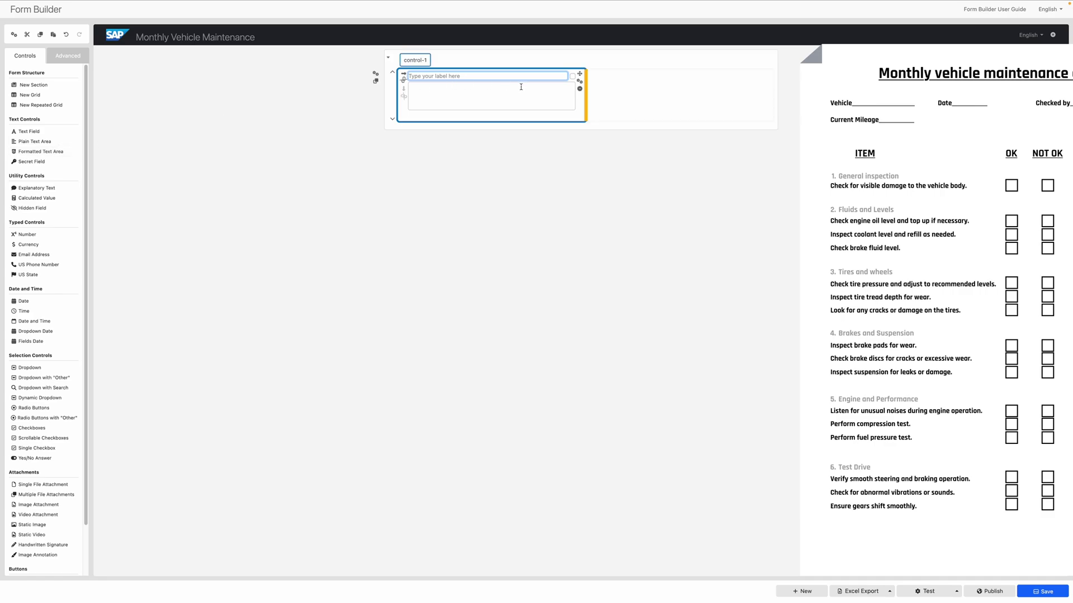
pyautogui.click(403, 74)
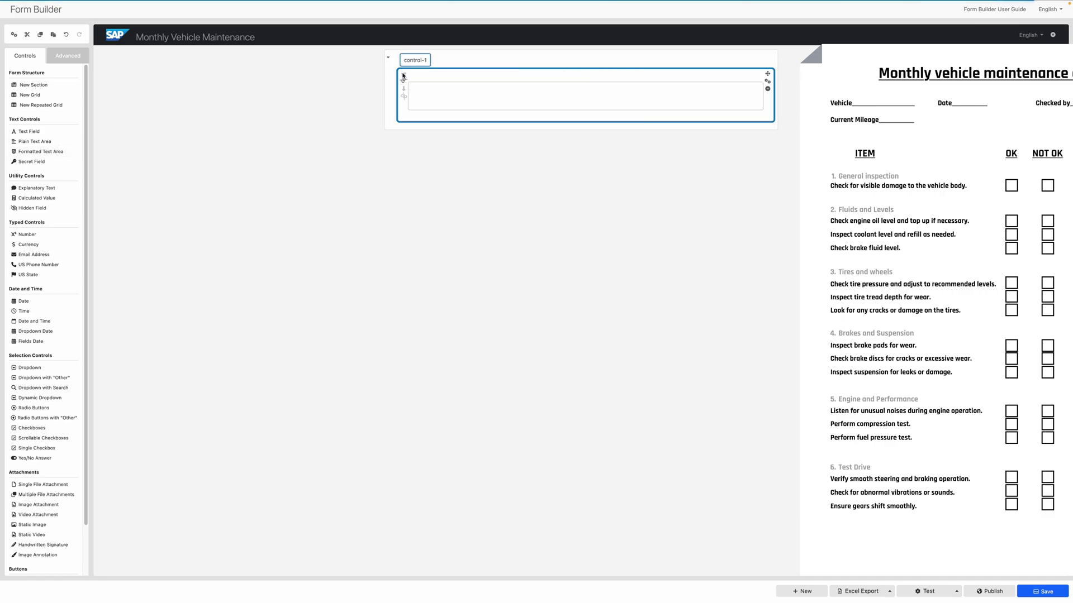
pyautogui.click(468, 96)
pyautogui.write('Monthly Vehicle Maintenance')
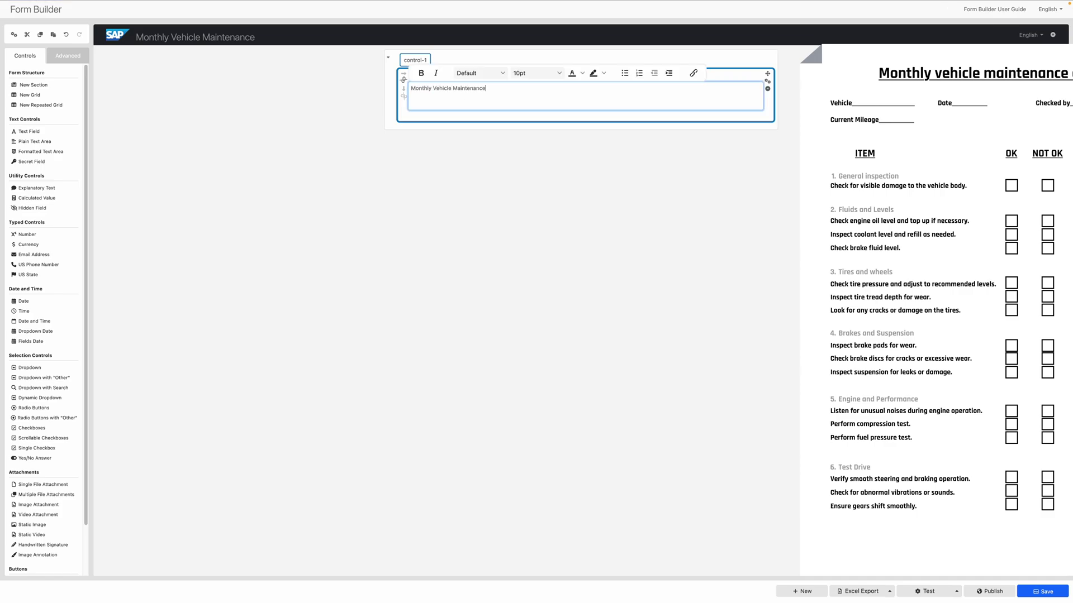
# Format the heading text as indented, 24pt, bold and underlined.
pyautogui.hotkey('ctrl', 'a')
pyautogui.click(669, 72)
pyautogui.click(669, 72)
pyautogui.click(537, 72)
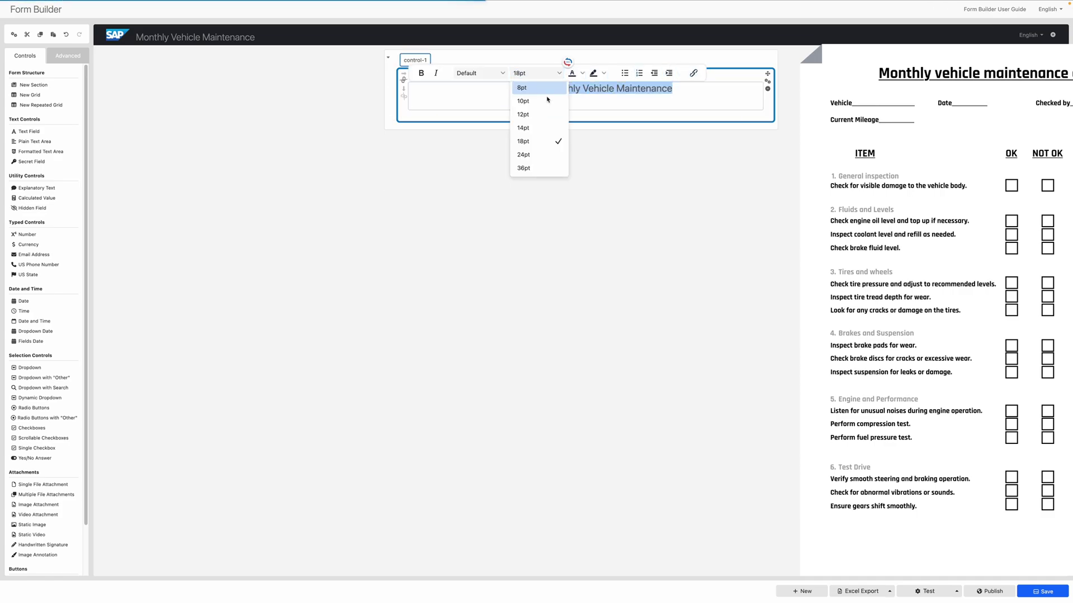
pyautogui.click(524, 154)
pyautogui.click(582, 73)
pyautogui.click(421, 73)
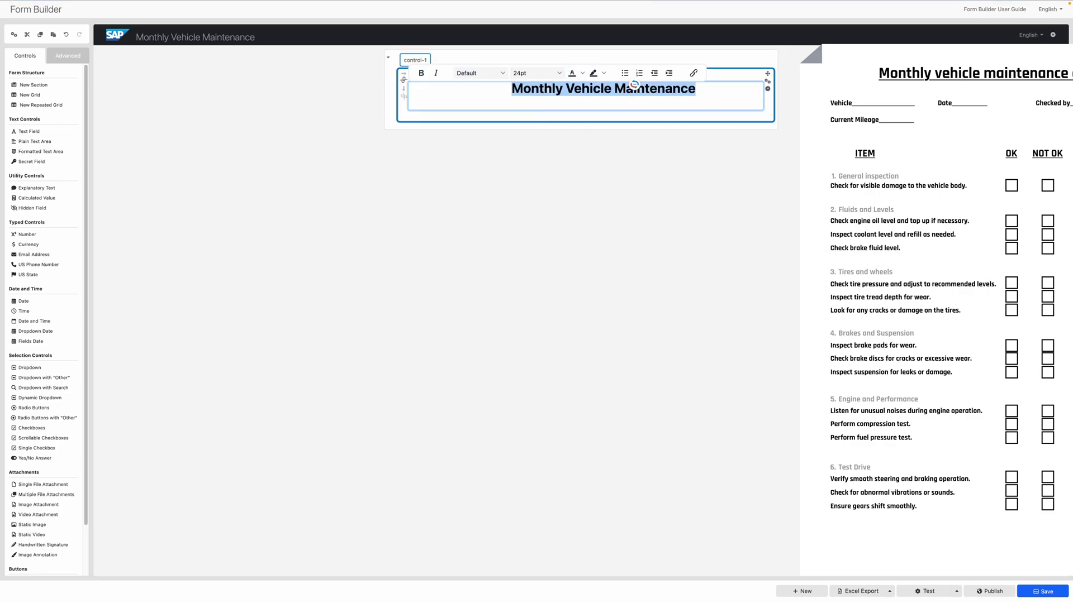
pyautogui.hotkey('ctrl', 'u')
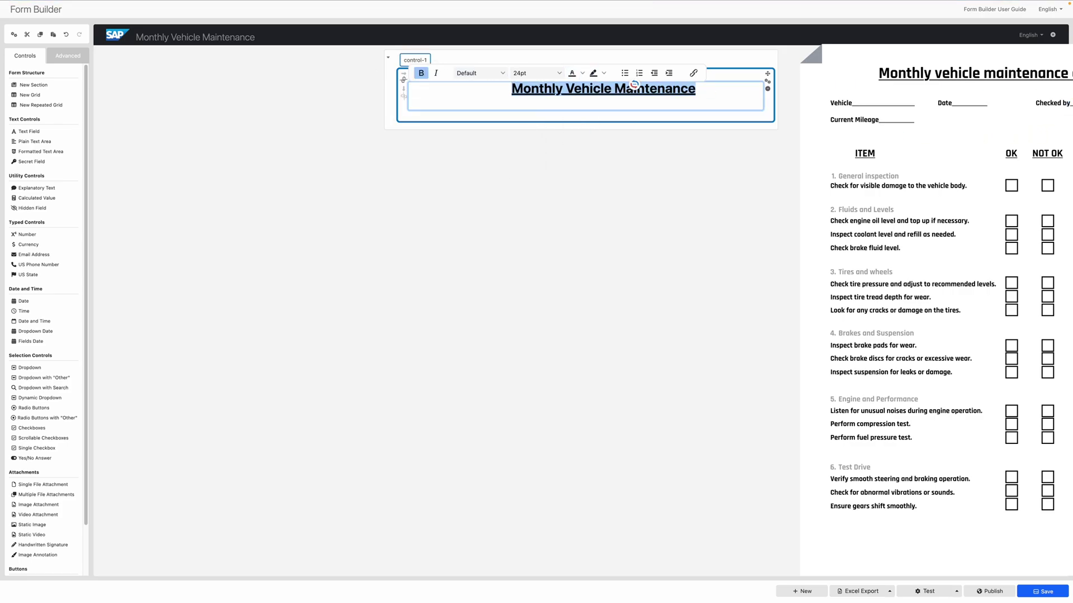
pyautogui.click(268, 139)
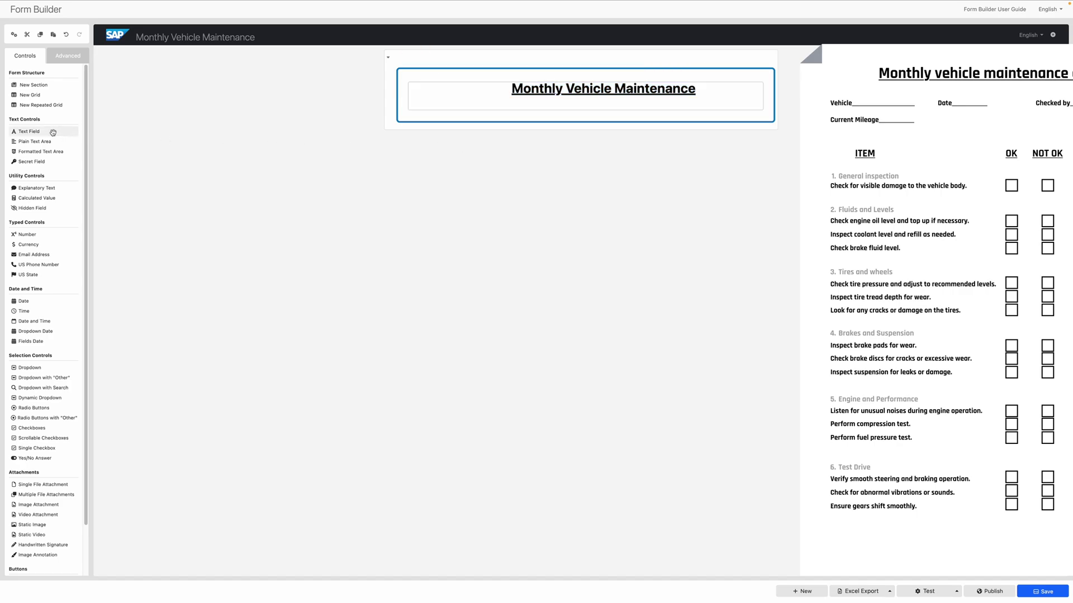
# Place a Vehicle text field, a Date field and a 'Checked by:' field side by side under the heading.
pyautogui.click(76, 131)
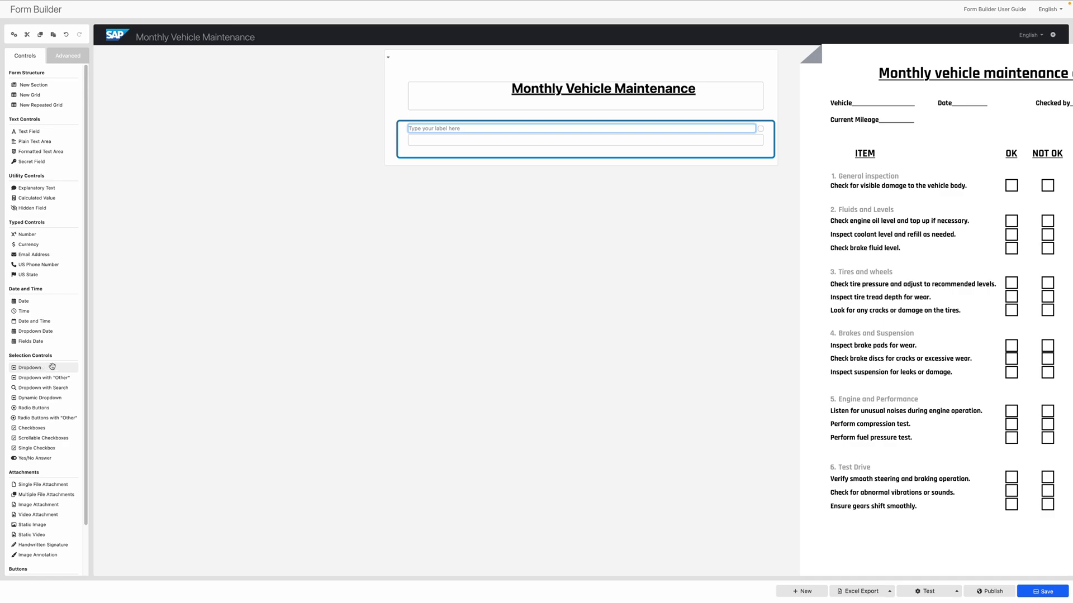
pyautogui.click(38, 301)
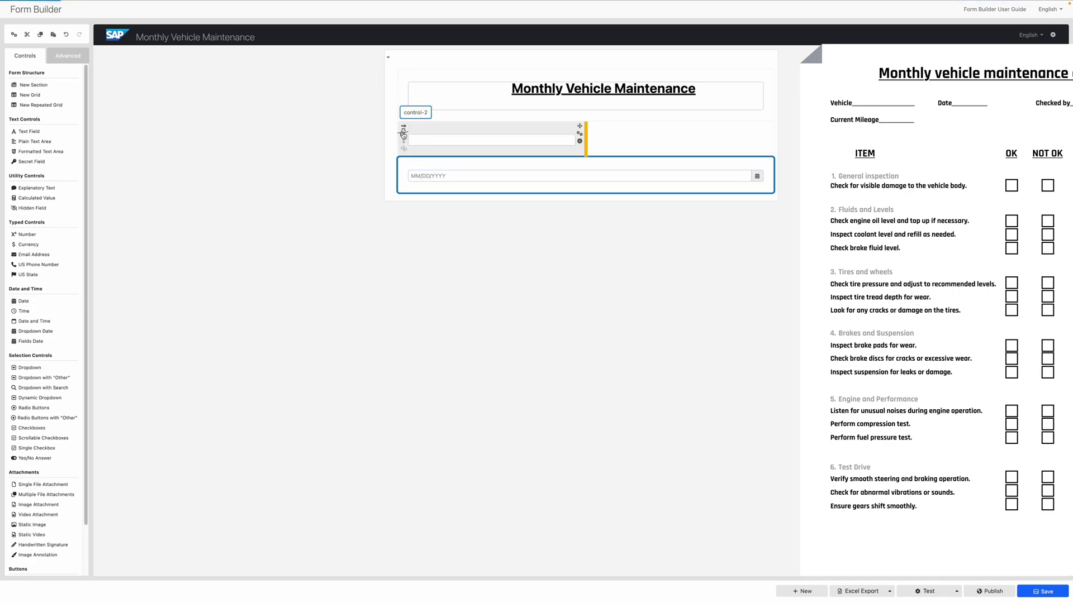
pyautogui.moveTo(424, 177); pyautogui.dragTo(433, 169)
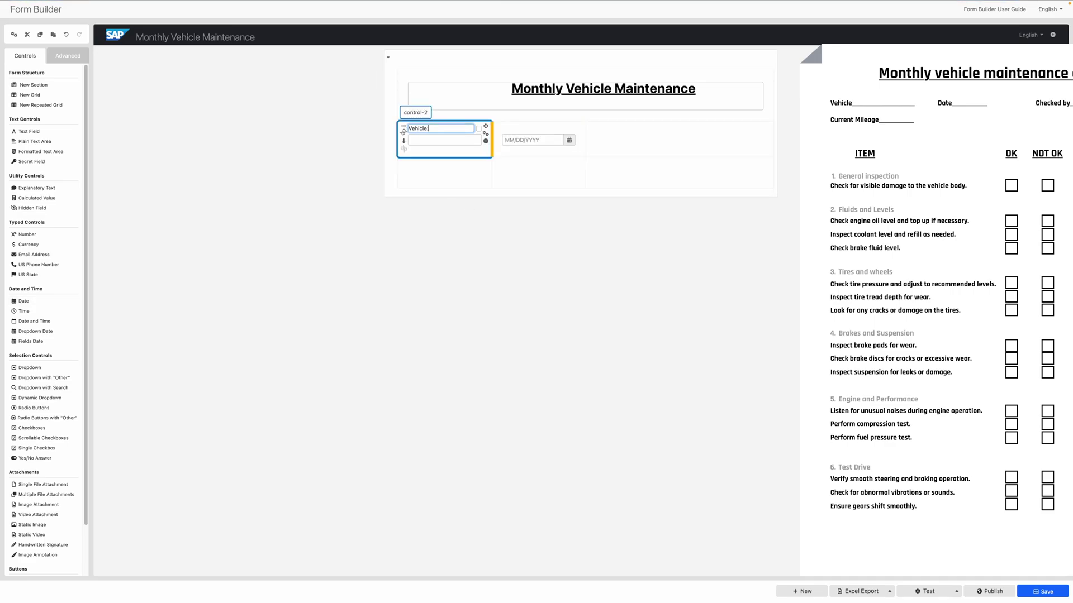
pyautogui.click(425, 128)
pyautogui.click(520, 130)
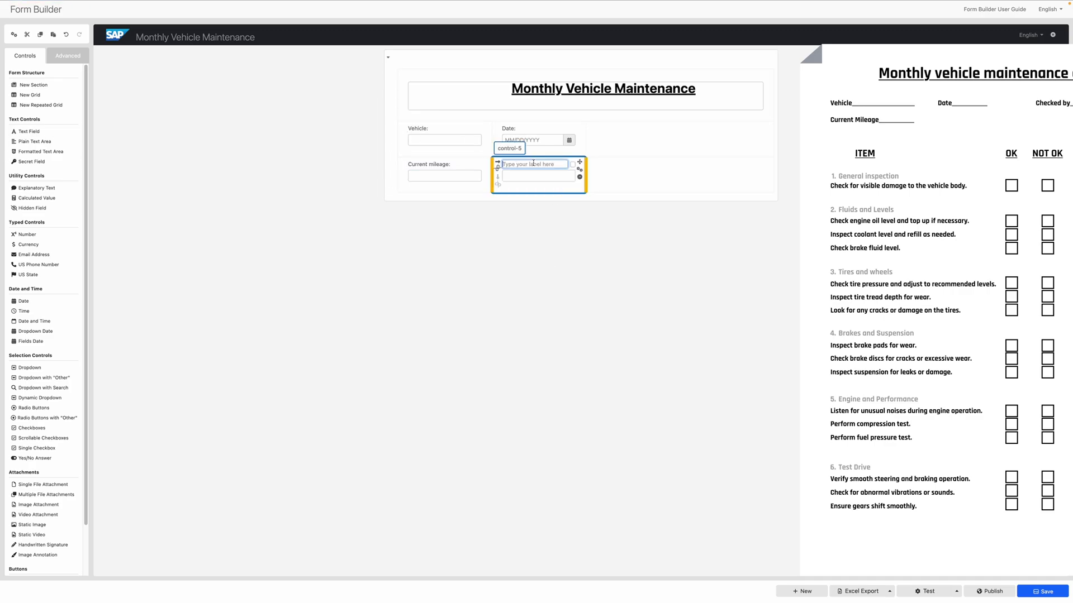
pyautogui.write('Checked by:')
pyautogui.moveTo(579, 162); pyautogui.dragTo(721, 132)
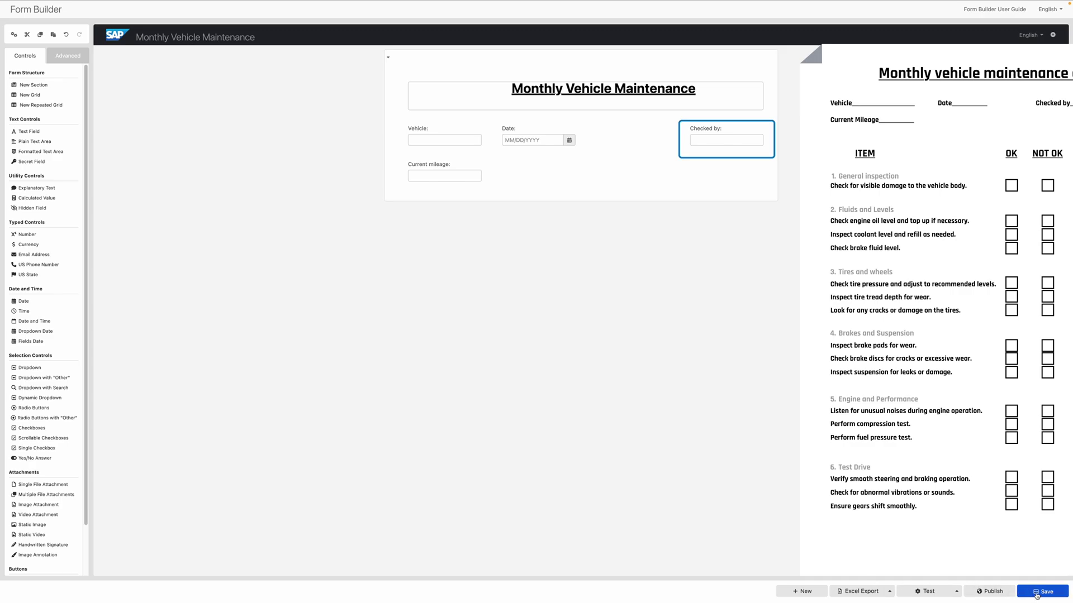
# Save the form definition until 'Document saved successfully!' appears.
pyautogui.click(1036, 592)
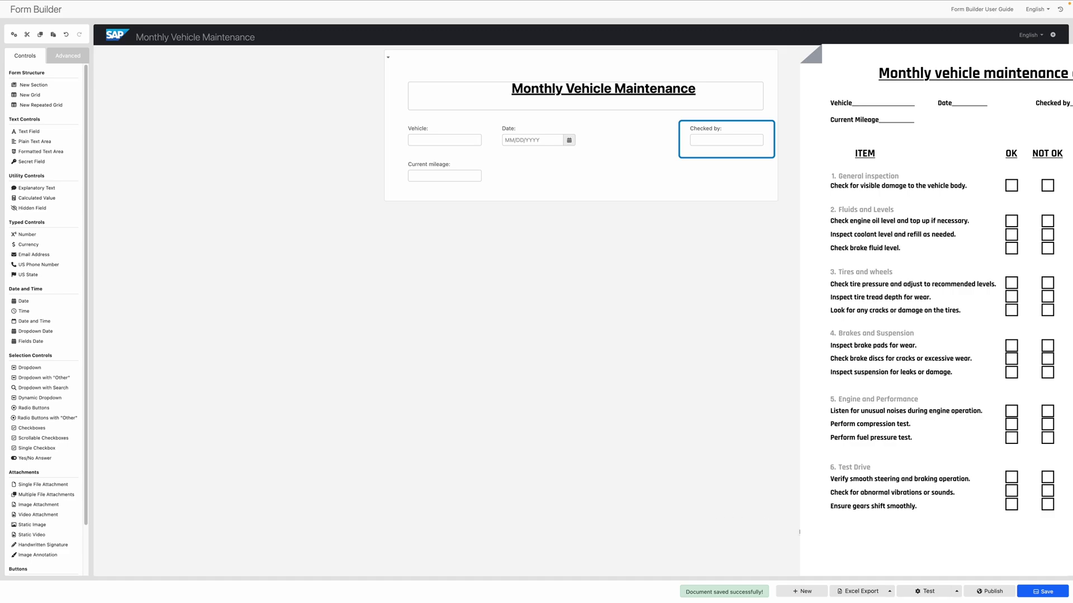
pyautogui.click(890, 591)
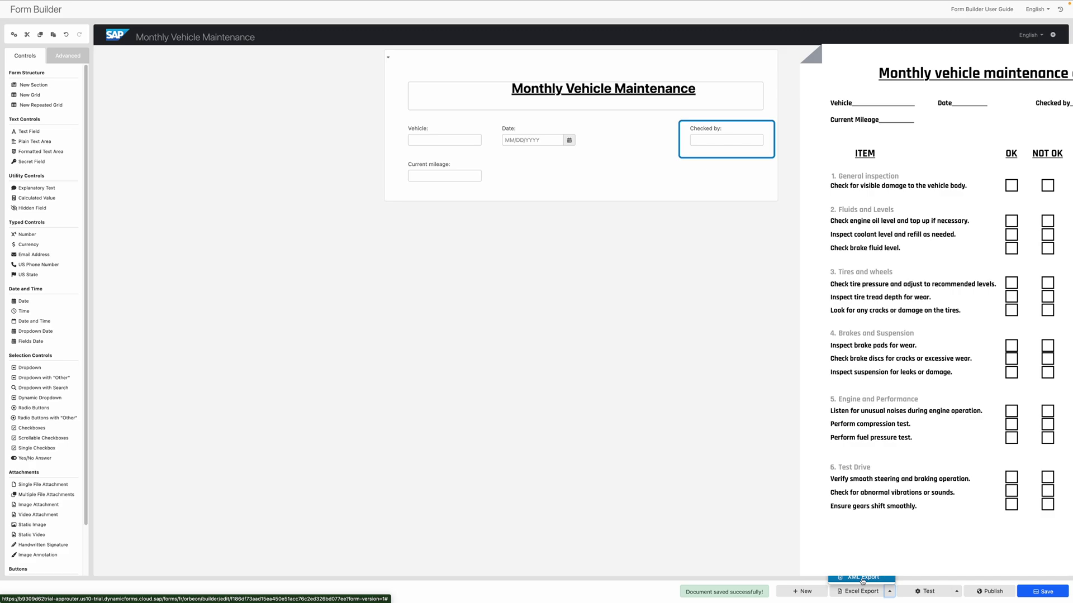
pyautogui.click(864, 579)
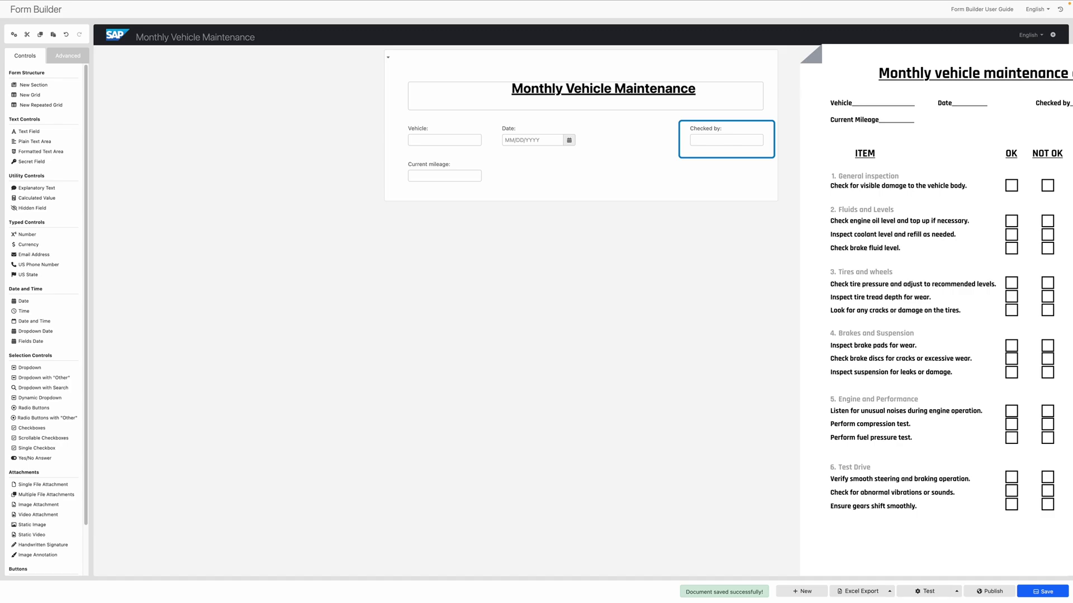
pyautogui.click(956, 591)
pyautogui.click(956, 591)
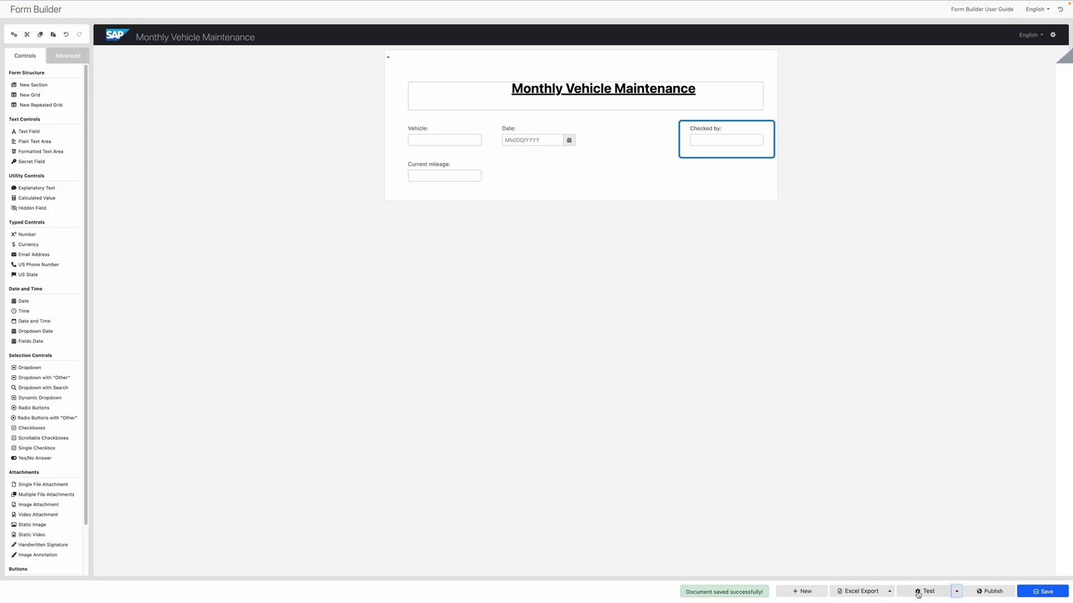
pyautogui.click(919, 592)
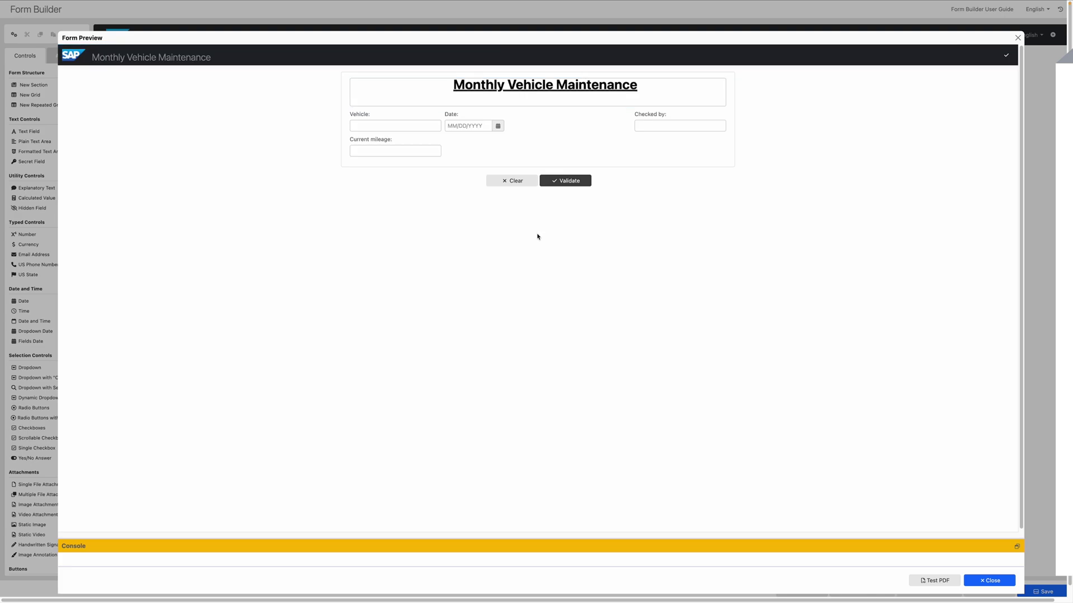
pyautogui.click(383, 125)
pyautogui.write('GMC Vend')
pyautogui.write('ura')
pyautogui.click(498, 125)
pyautogui.click(503, 190)
pyautogui.click(687, 124)
pyautogui.write('SAPdude')
pyautogui.press('Escape')
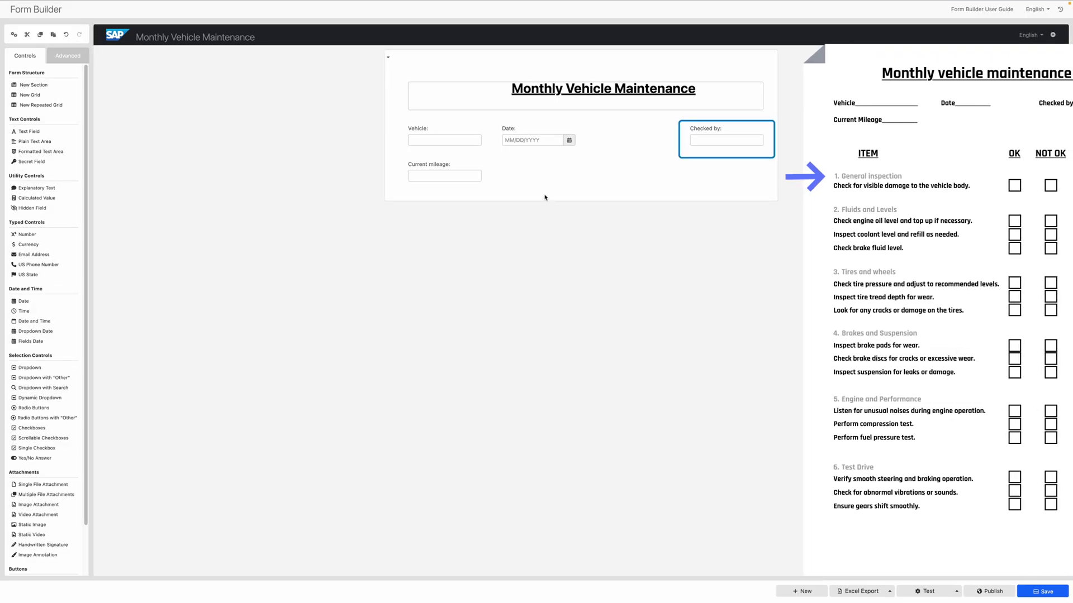
# Select the empty grid cell to the right of the Current mileage field.
pyautogui.click(535, 193)
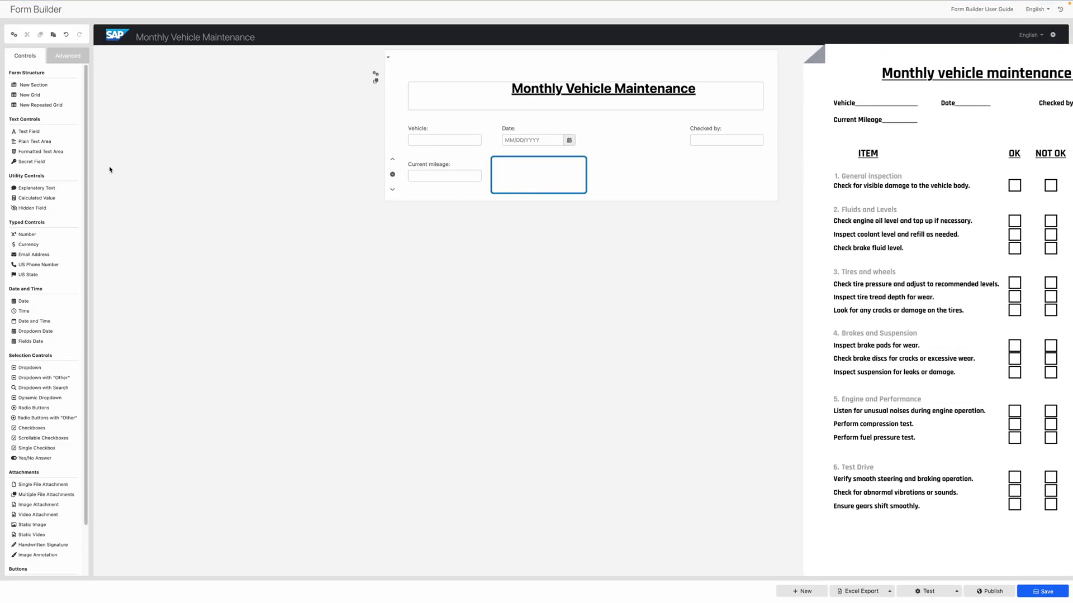
# Insert a new section below the header fields and title it '1. General inspection'.
pyautogui.click(51, 88)
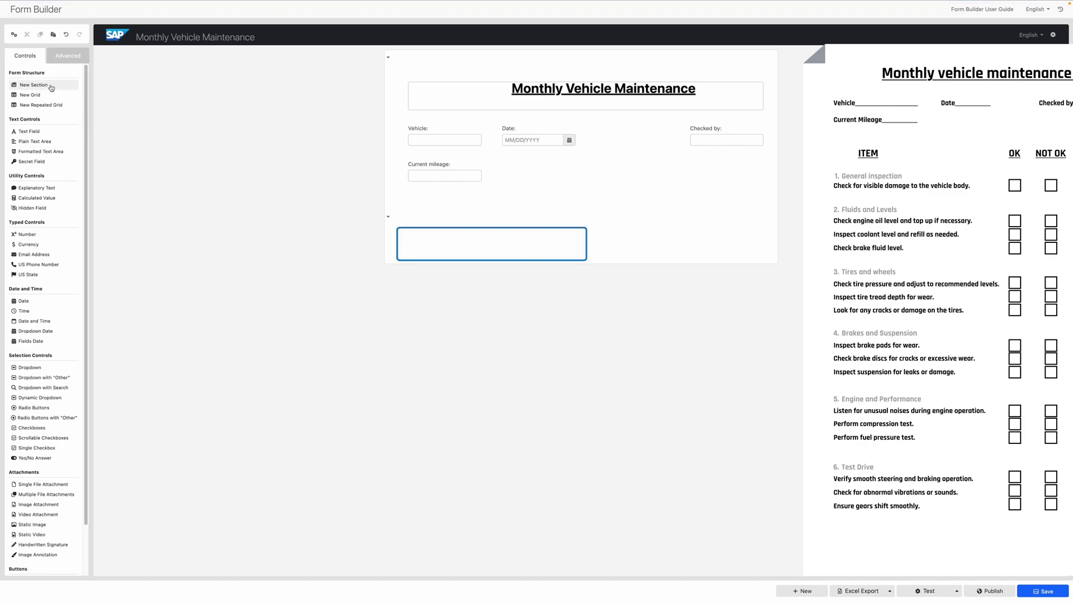
pyautogui.moveTo(376, 235)
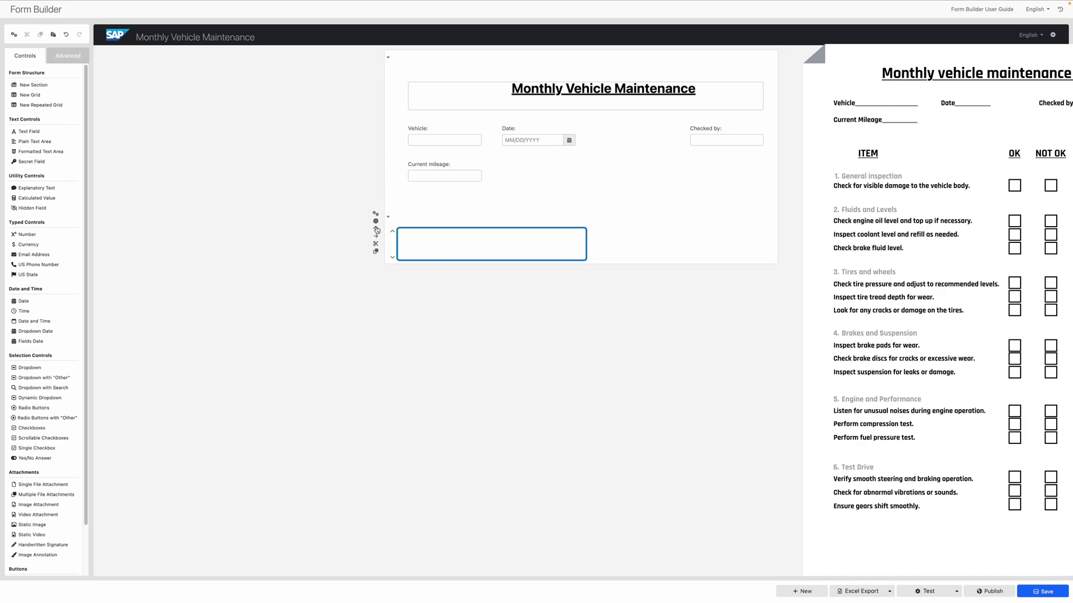
pyautogui.click(376, 229)
pyautogui.click(373, 77)
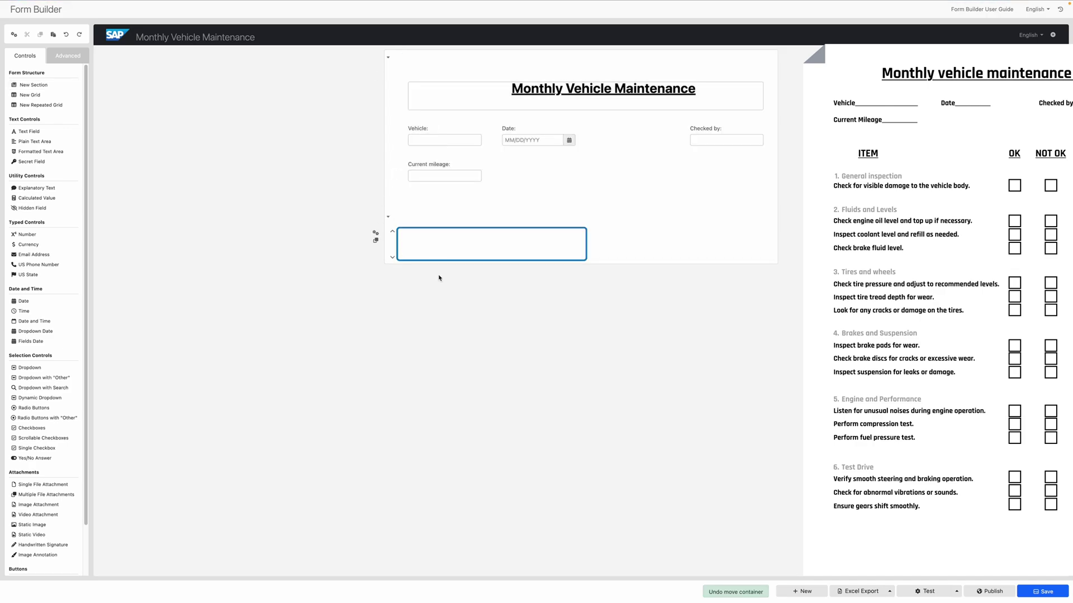
pyautogui.click(435, 217)
pyautogui.write('1. General inspection')
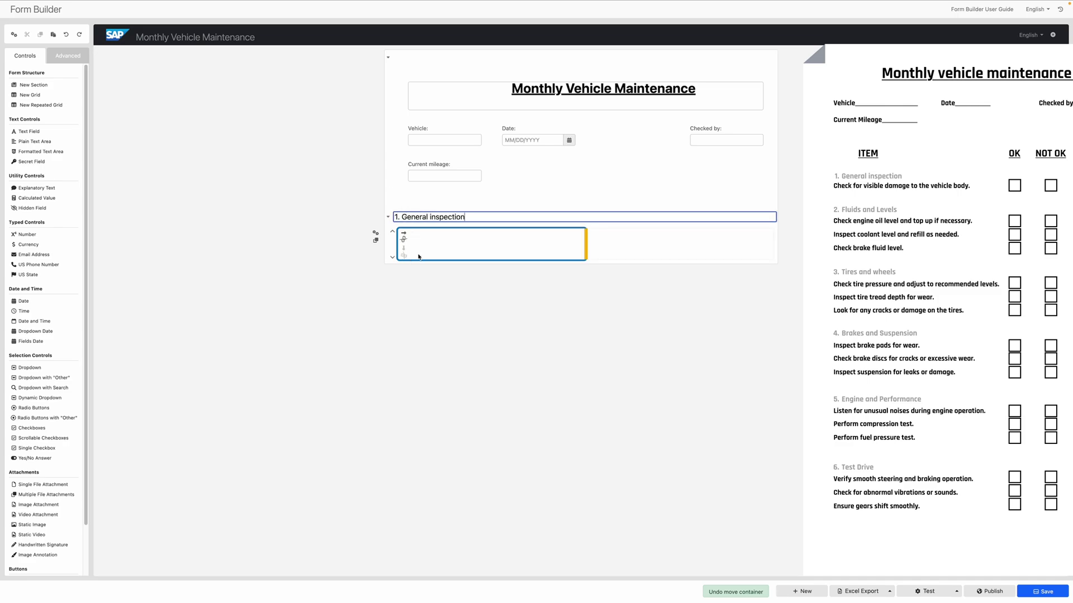
# Add a repeated grid with the check item 'Check for visible damage to the vehicle body.'.
pyautogui.click(434, 247)
pyautogui.click(64, 106)
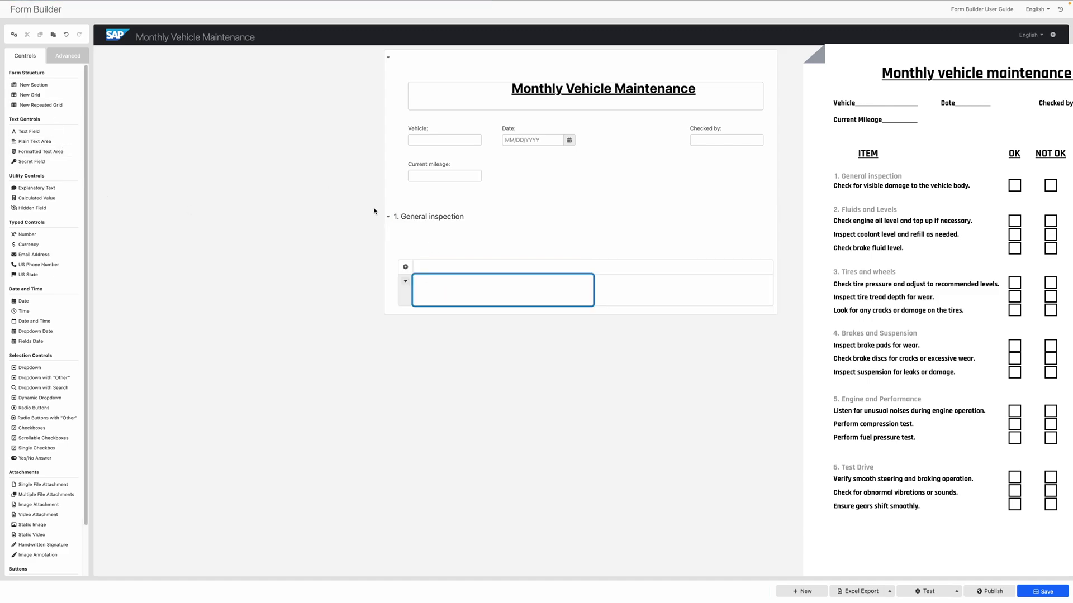
pyautogui.click(375, 240)
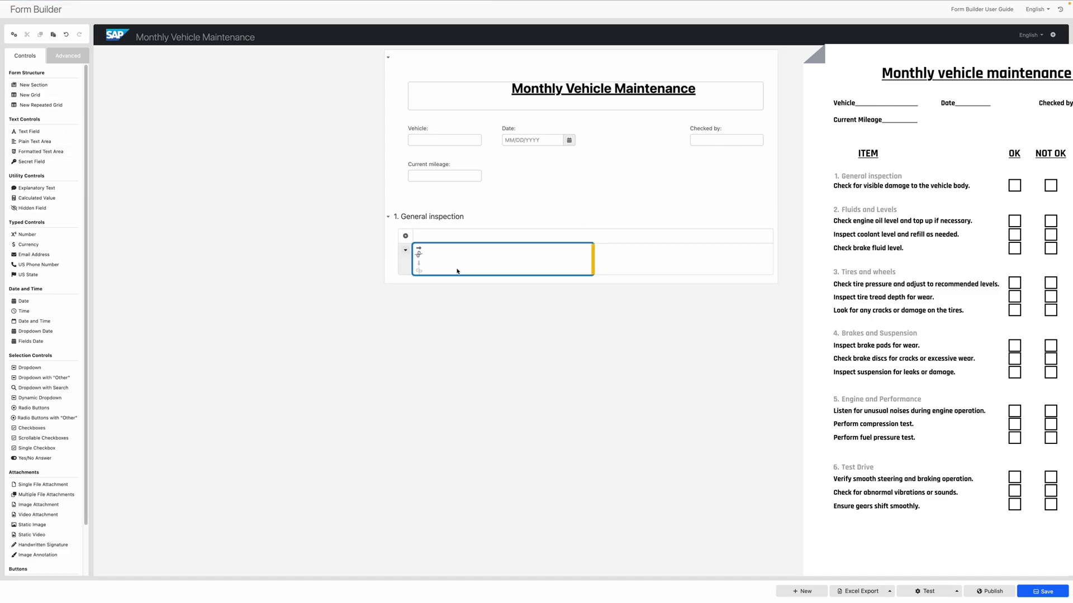
pyautogui.click(29, 131)
pyautogui.click(497, 260)
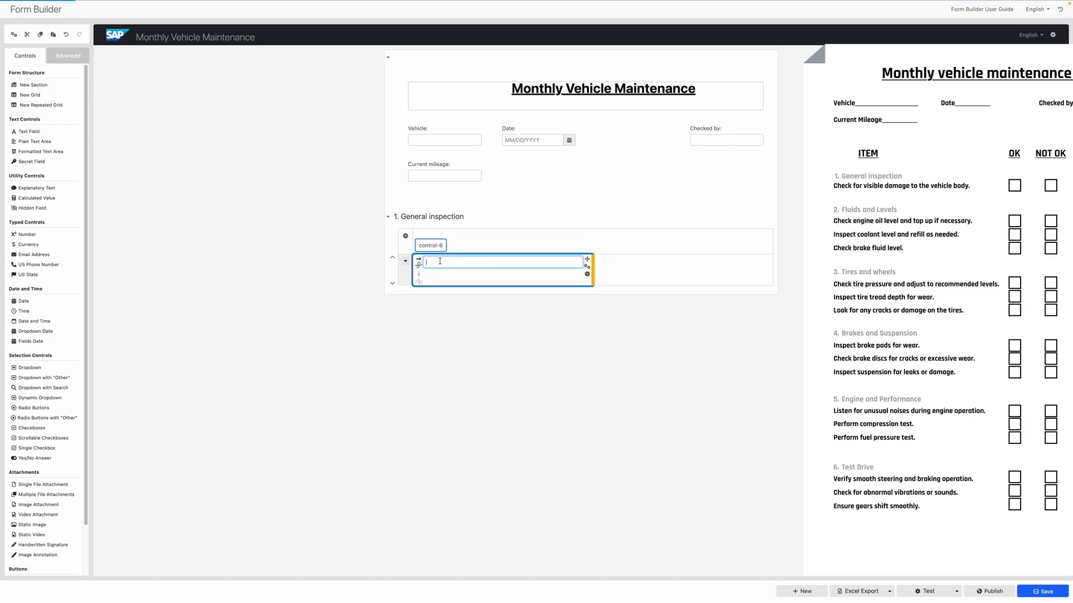
pyautogui.write('Check for visible damage to the vehicle body.')
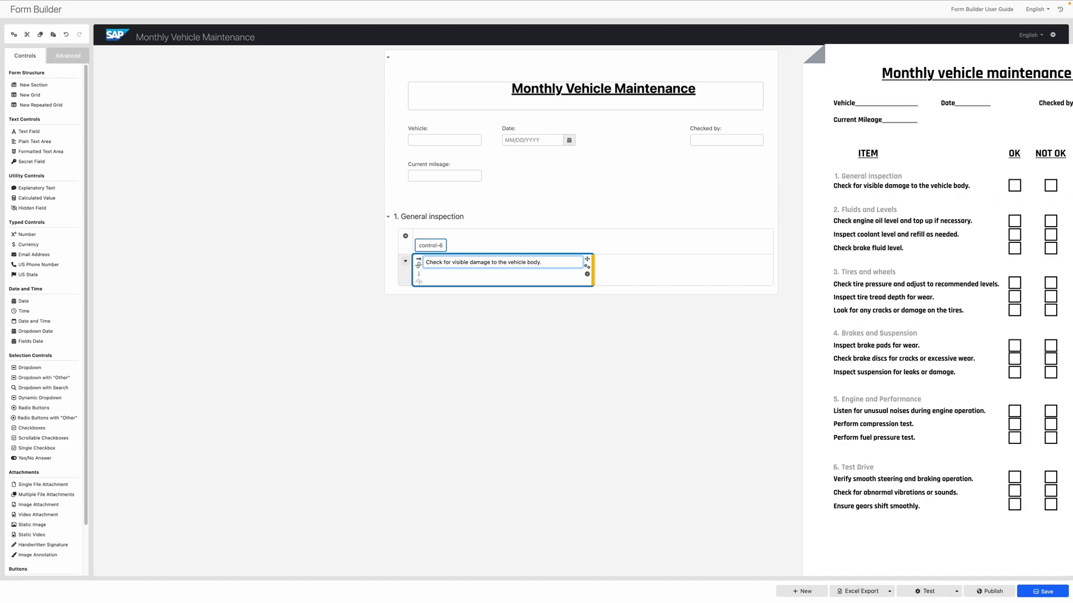
# Add a Yes/No answer and an empty field beside the check item.
pyautogui.click(49, 461)
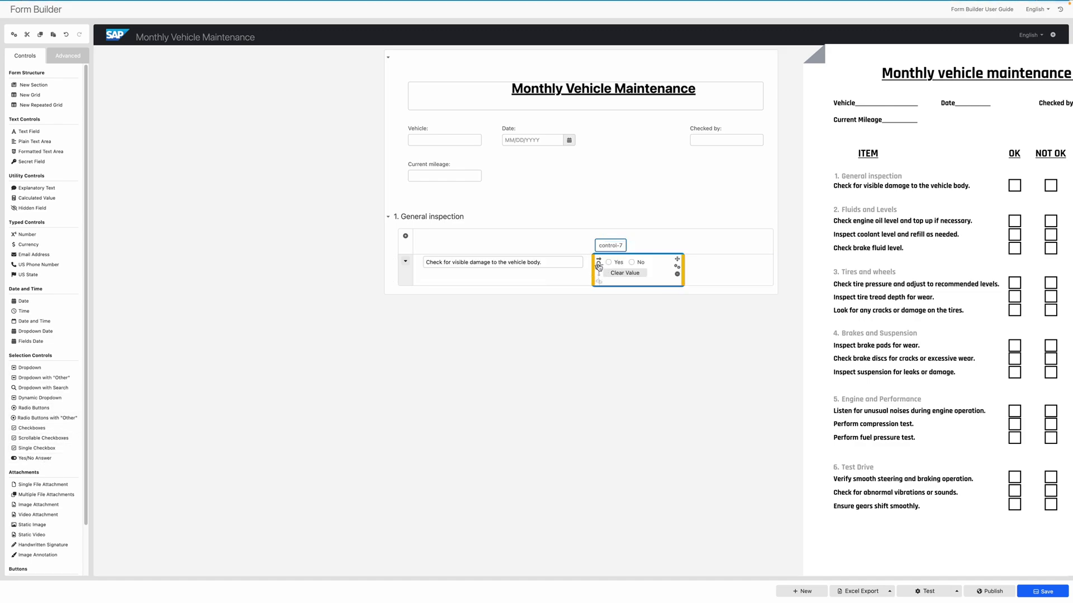
pyautogui.click(651, 235)
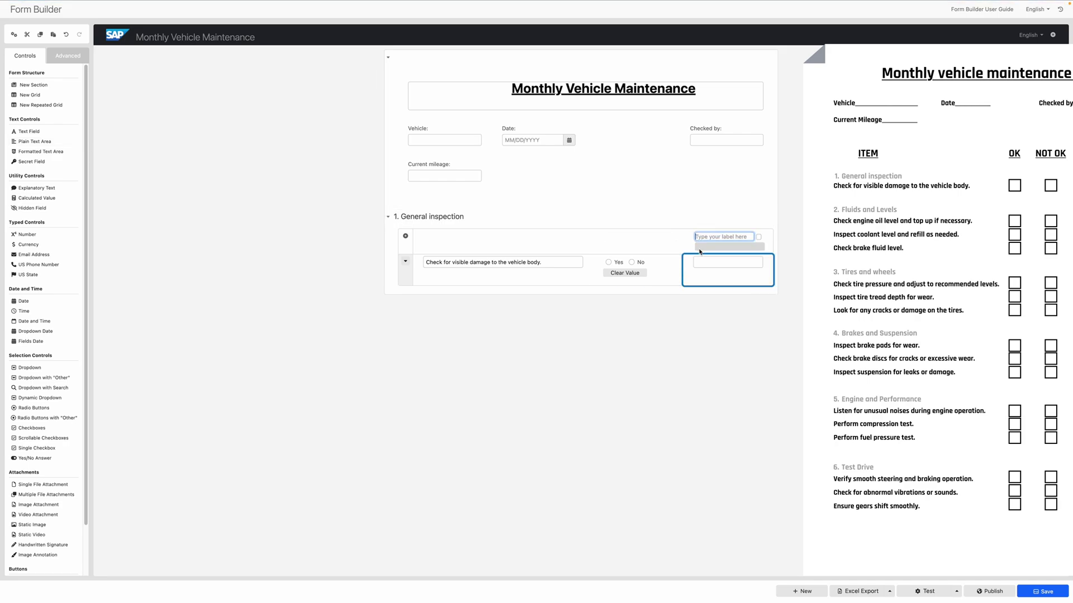
pyautogui.click(716, 262)
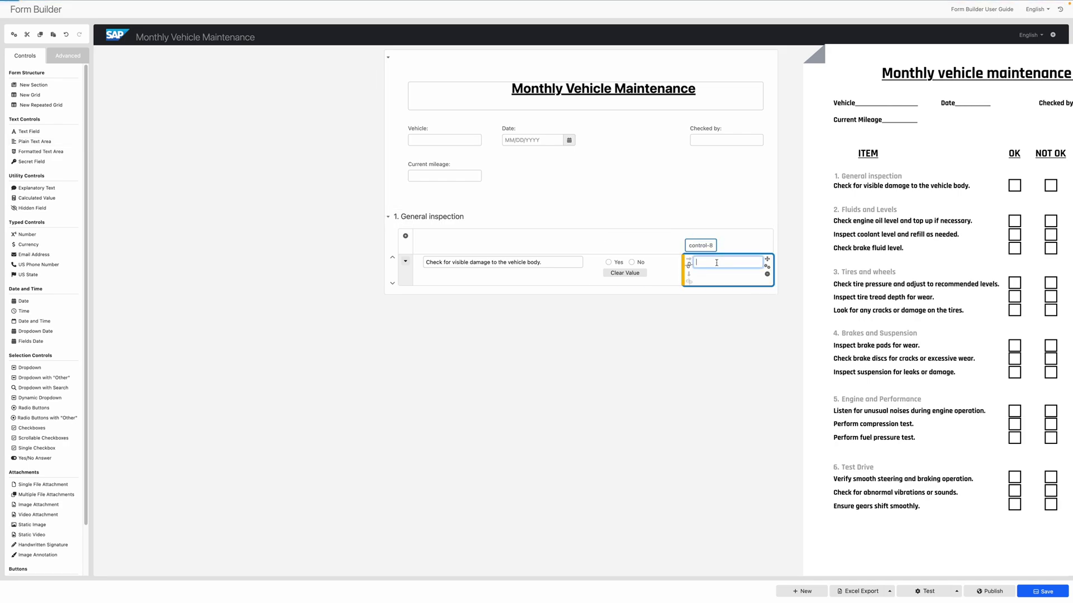
# Duplicate the General inspection section and title the copy 'Fluids and Levels'.
pyautogui.click(446, 217)
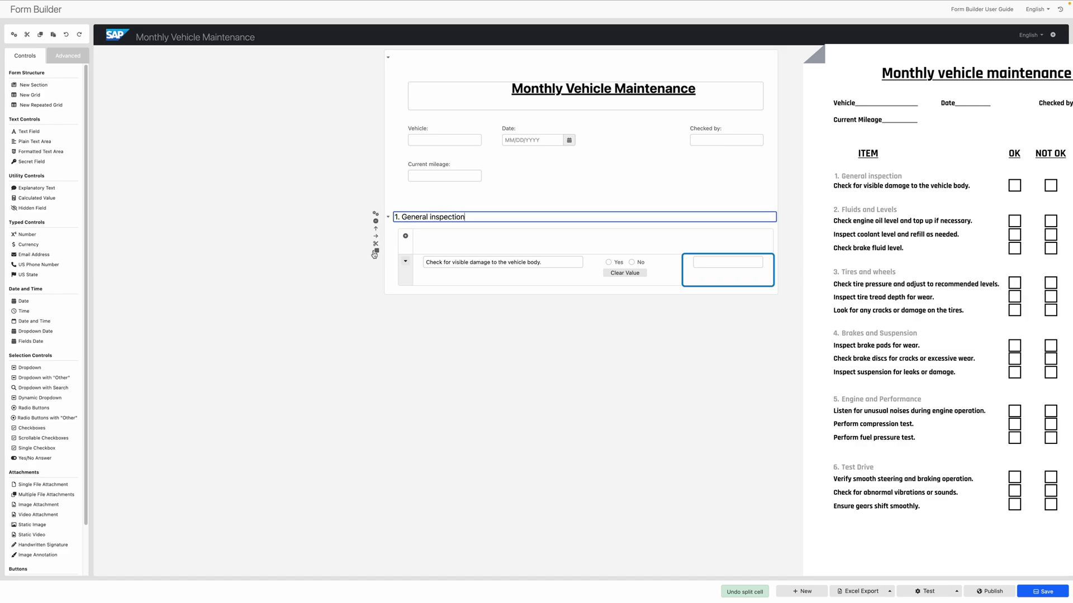
pyautogui.click(376, 252)
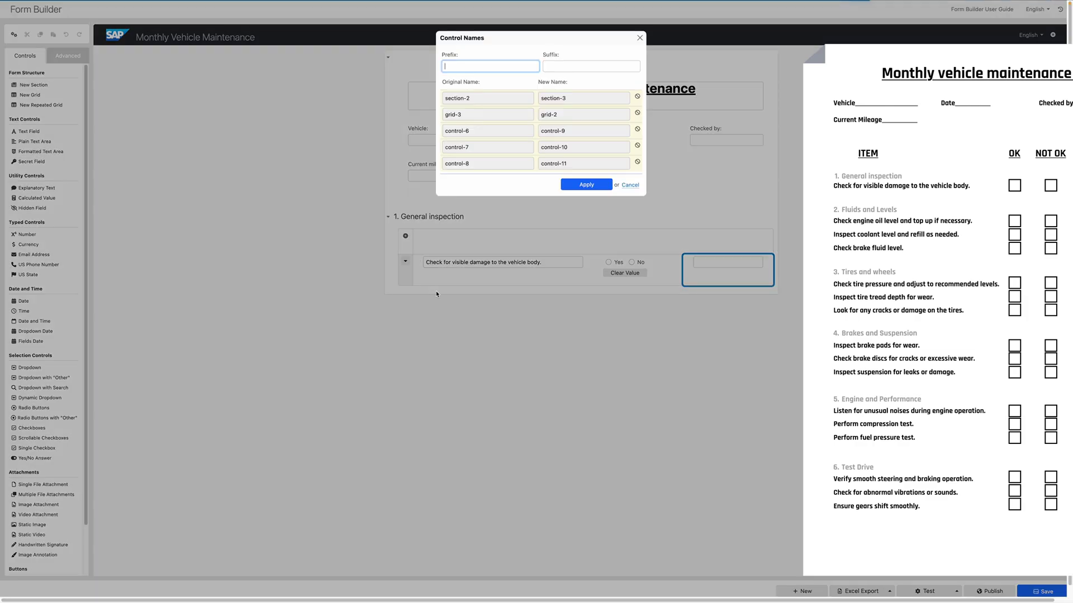
pyautogui.click(591, 186)
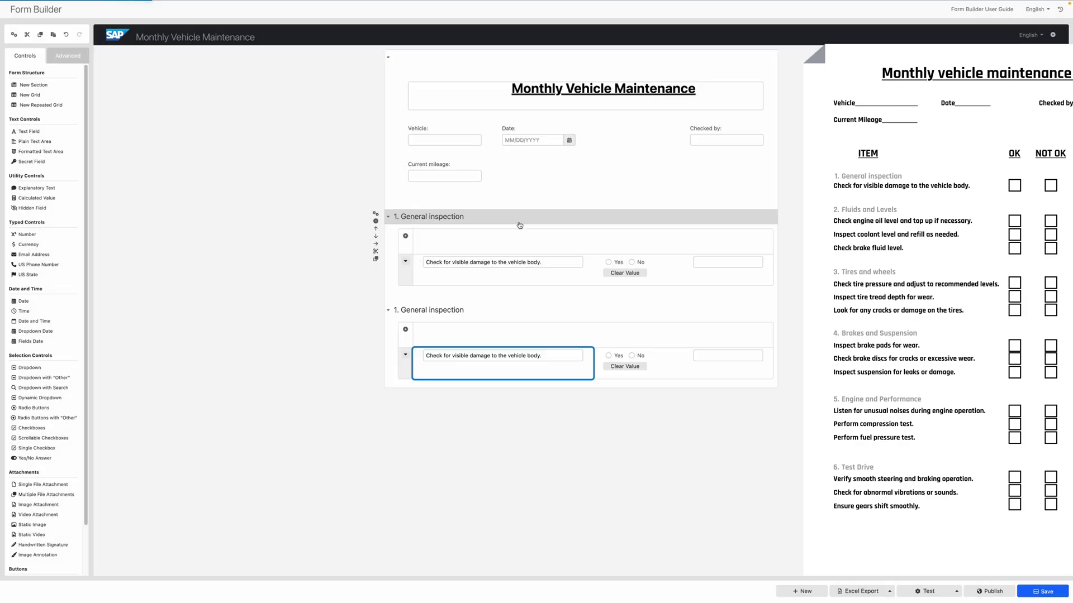
pyautogui.write('Fluids and Levels')
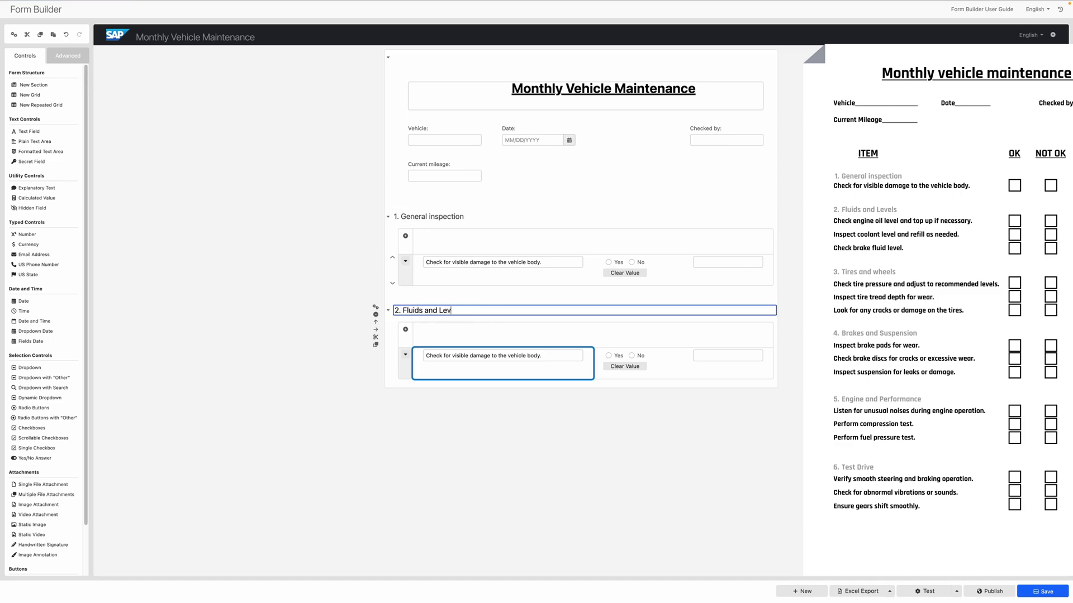
pyautogui.press('Tab')
# Enter the engine oil, coolant and brake fluid check rows, then save the form.
pyautogui.write('Check engine oil level and top up if necessarz')
pyautogui.press('BackSpace')
pyautogui.write('y.')
pyautogui.press('Return')
pyautogui.write('Inspect coolant level and refill as needed.')
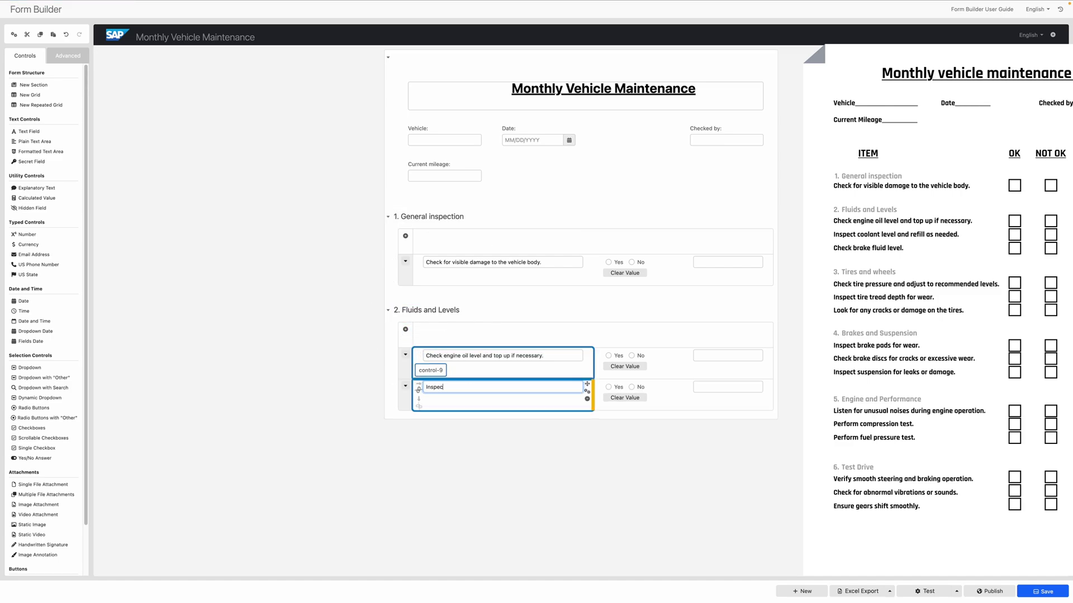
pyautogui.press('Return')
pyautogui.write('Check brake fluid level.')
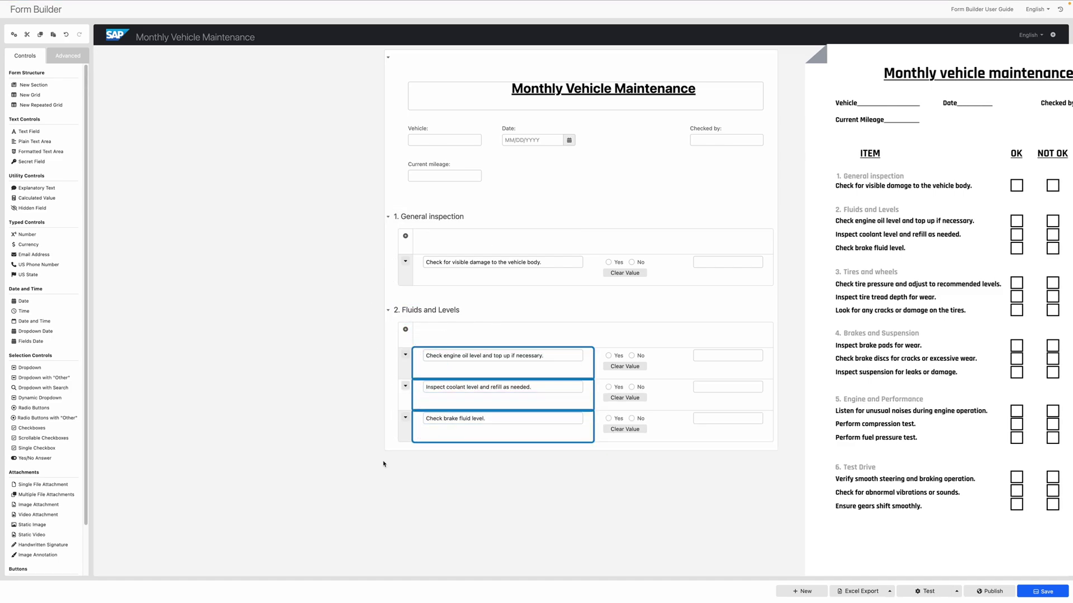
pyautogui.hotkey('ctrl', 's')
pyautogui.click(927, 592)
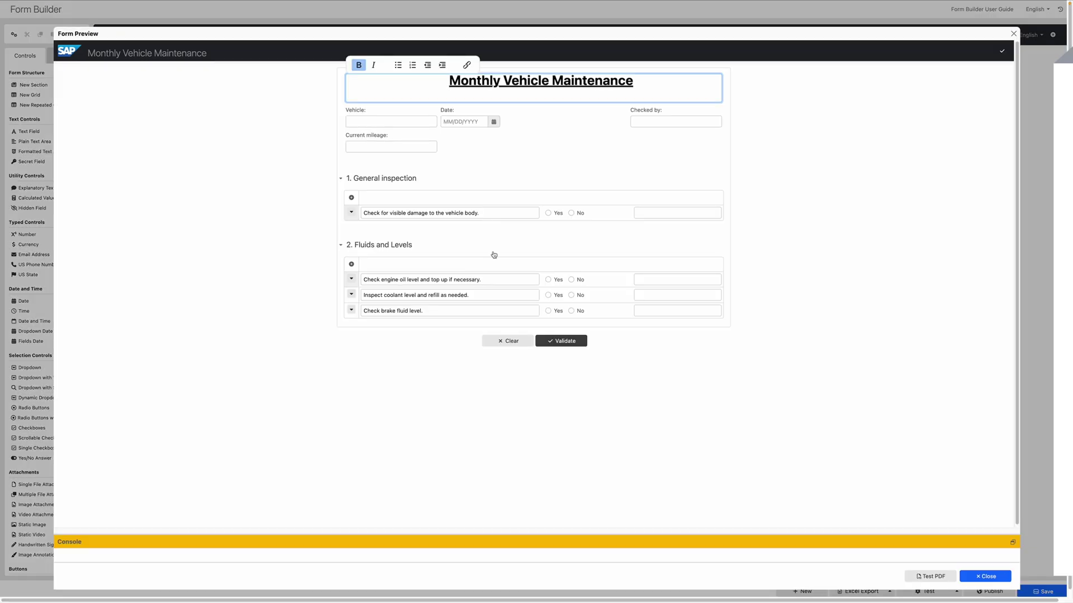
pyautogui.click(548, 213)
pyautogui.click(571, 280)
pyautogui.click(548, 295)
pyautogui.click(571, 311)
pyautogui.click(571, 295)
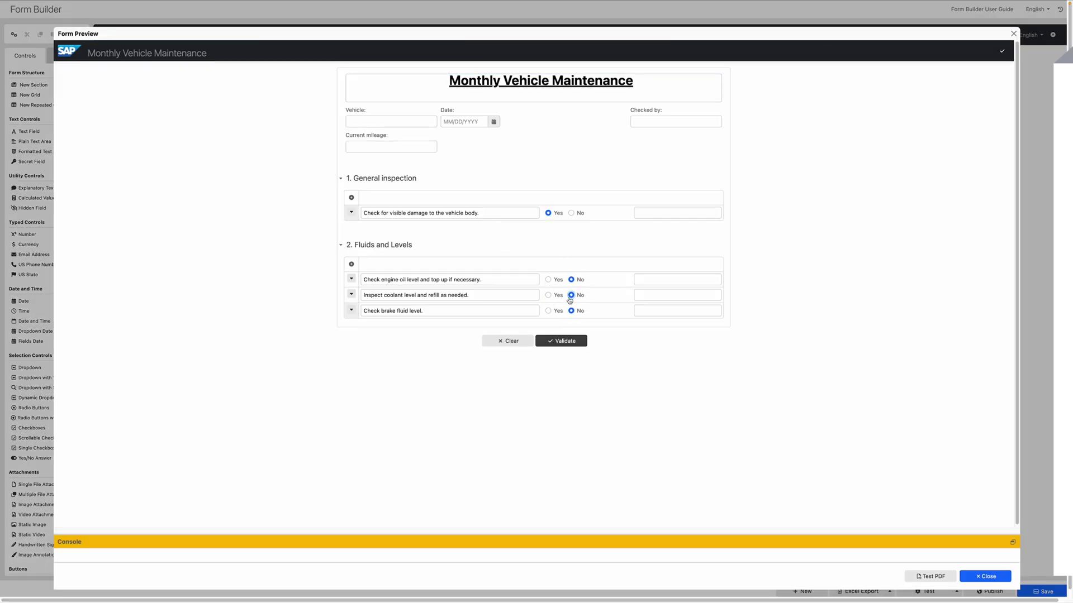
pyautogui.click(548, 310)
pyautogui.click(350, 266)
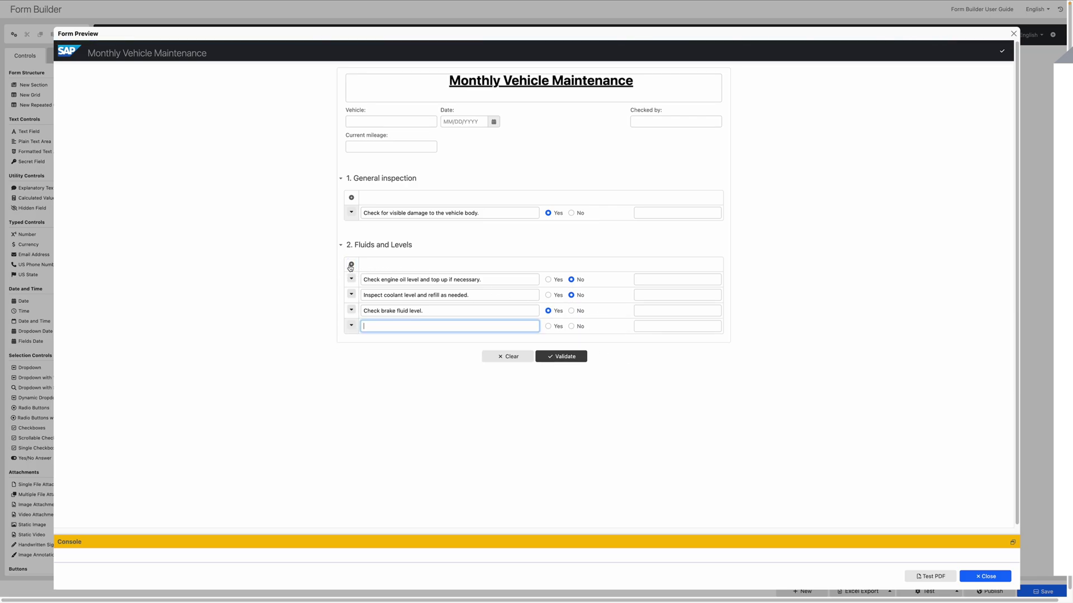
pyautogui.write('Additional step added by technician....')
# Set the Fluids and Levels grid to Read-Only Yes and apply it.
pyautogui.press('Escape')
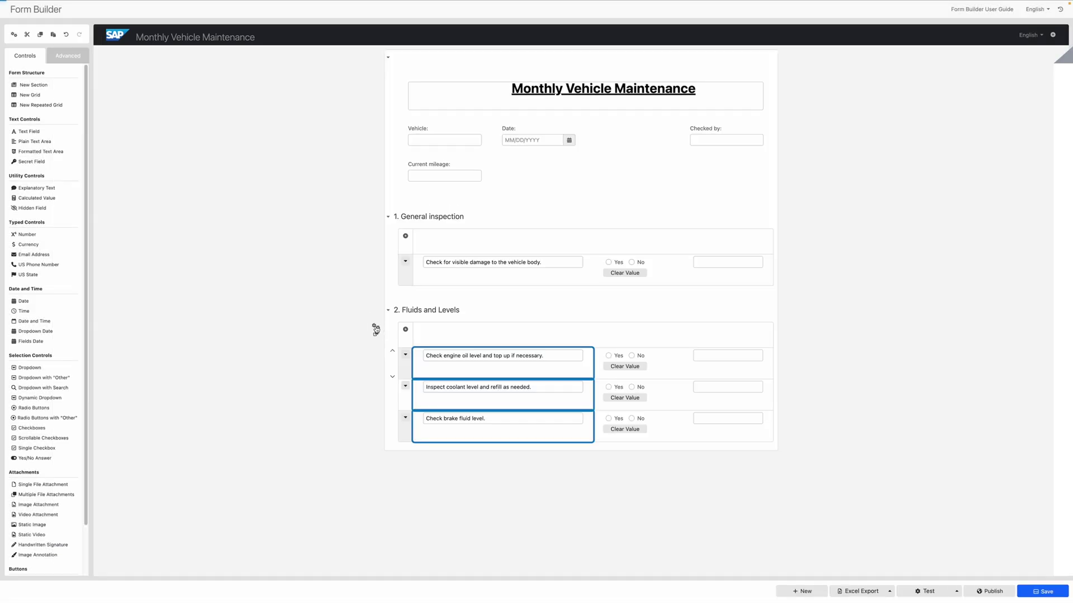
pyautogui.click(379, 328)
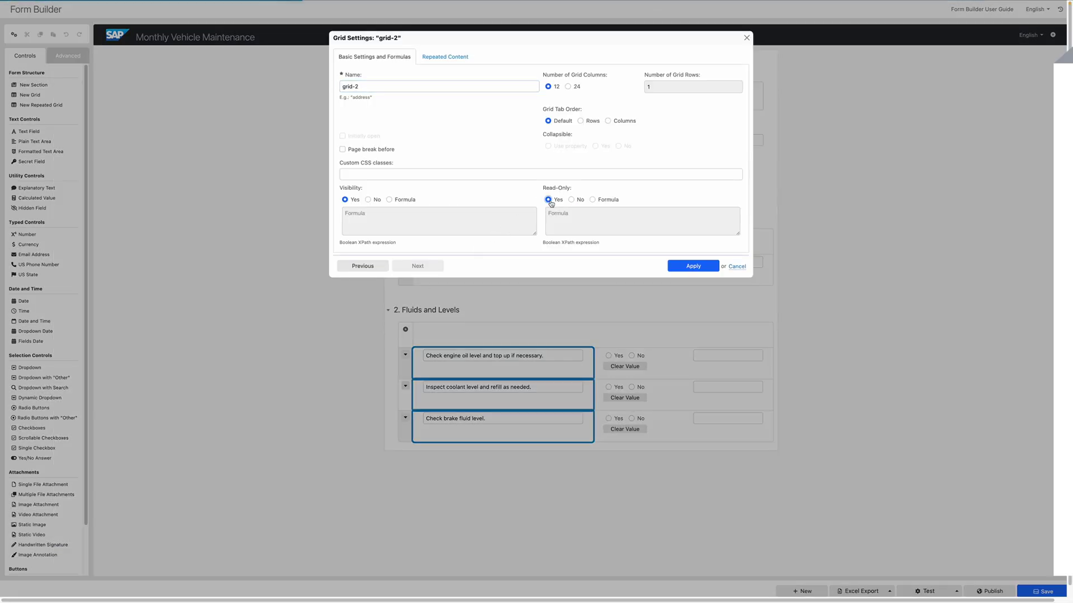
pyautogui.click(693, 266)
pyautogui.click(922, 592)
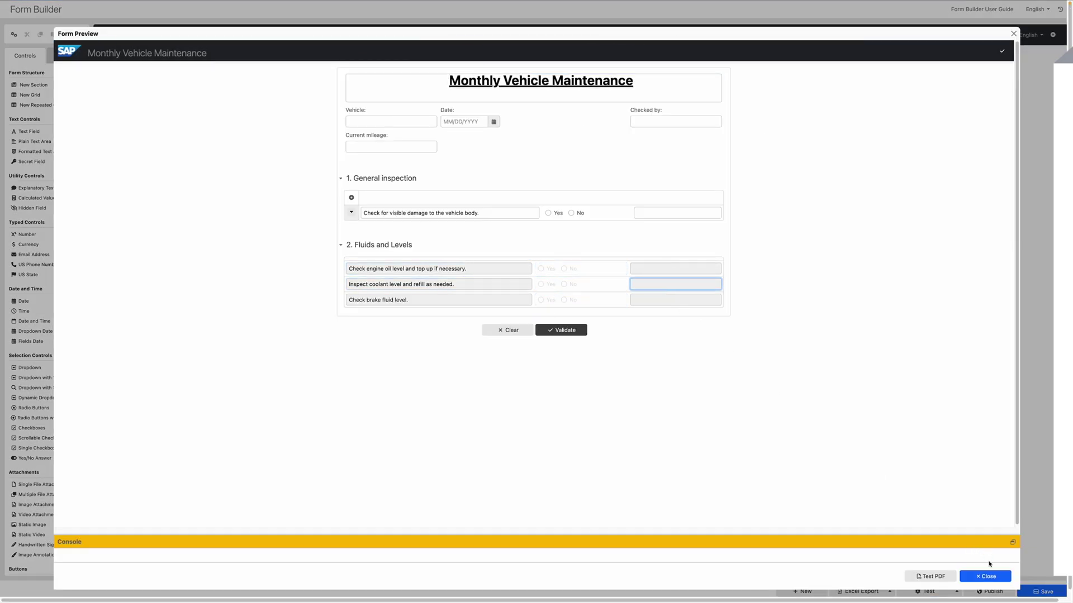
# Make the item text field read-only under Formulas, then preview the form to verify.
pyautogui.click(985, 576)
pyautogui.press('Return')
pyautogui.click(416, 57)
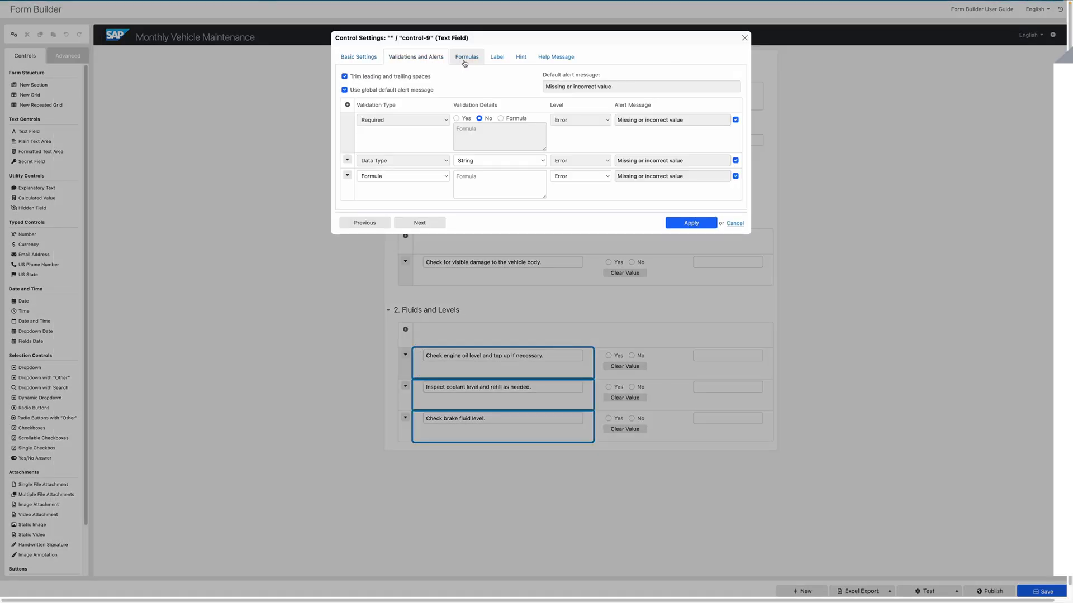
pyautogui.click(464, 57)
pyautogui.click(679, 208)
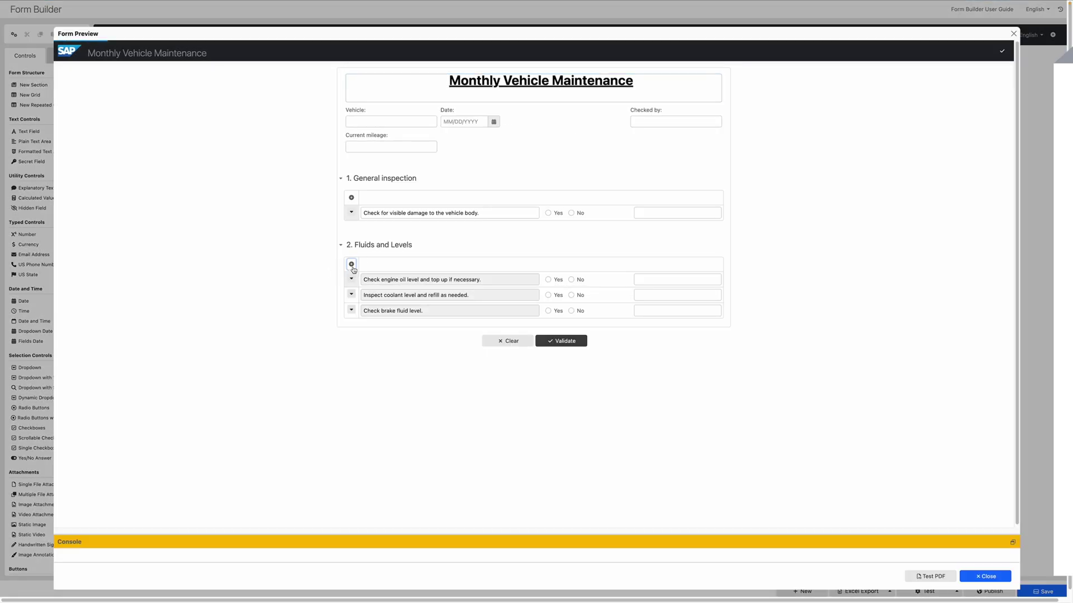
pyautogui.click(351, 264)
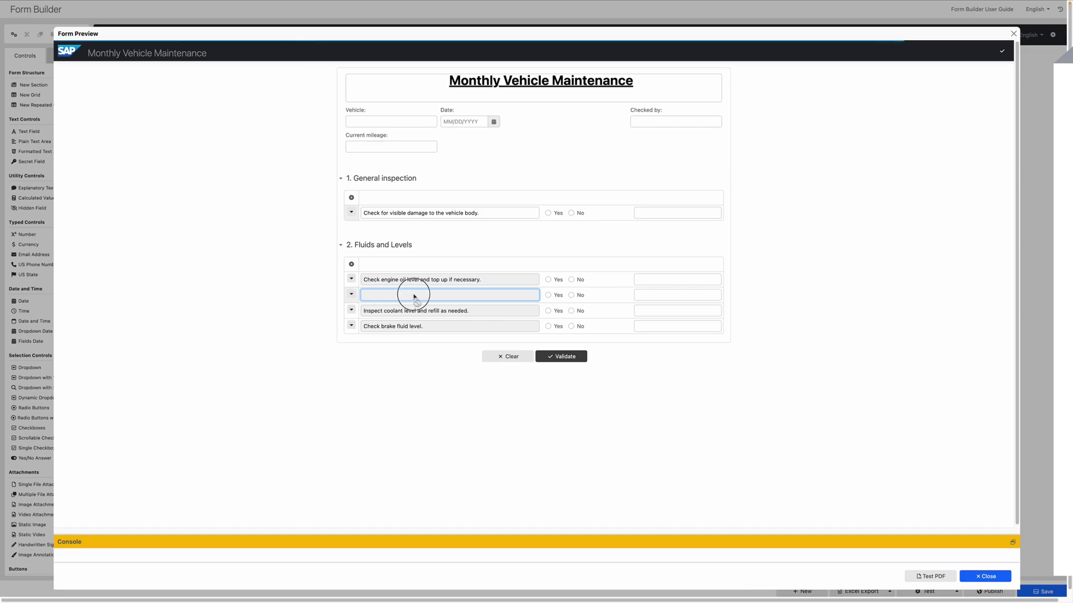
# Move the empty cell into the Fluids and Levels grid as a fixed row.
pyautogui.press('Escape')
pyautogui.click(419, 463)
pyautogui.moveTo(412, 458); pyautogui.dragTo(659, 352)
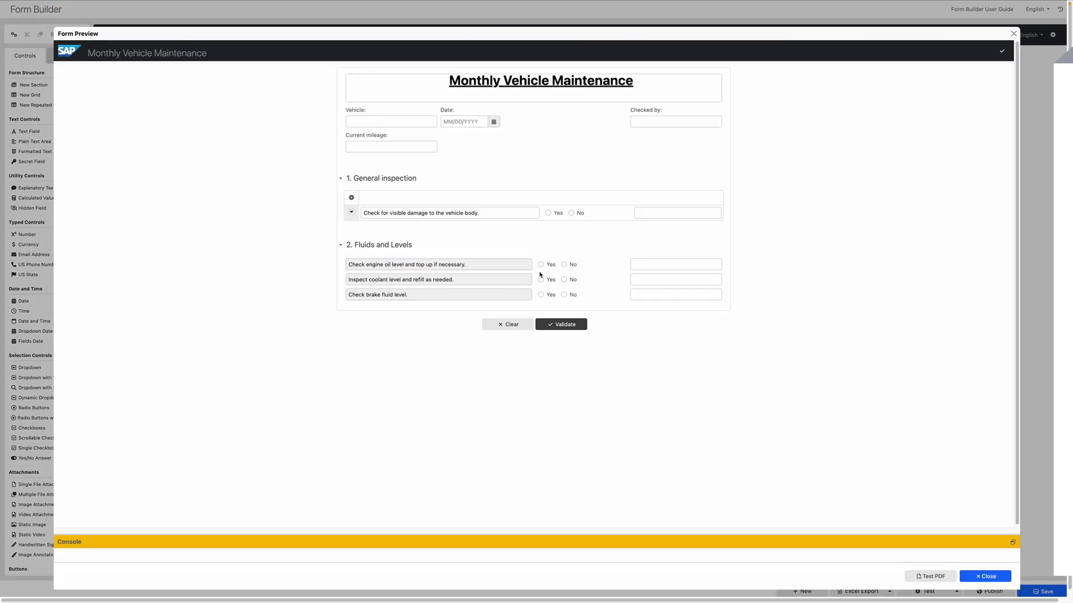
# Test Fluids answers (Yes, No, Yes, comment 'It'), then set brake fluid Read-Only to Formula.
pyautogui.click(540, 264)
pyautogui.click(564, 280)
pyautogui.click(540, 295)
pyautogui.click(655, 294)
pyautogui.write('It')
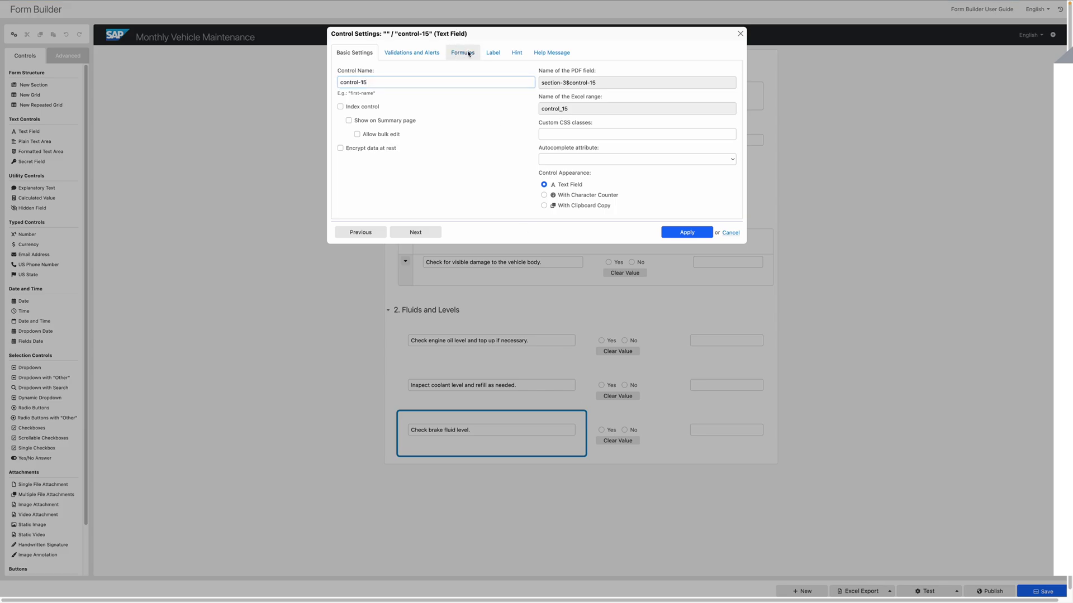
pyautogui.click(462, 52)
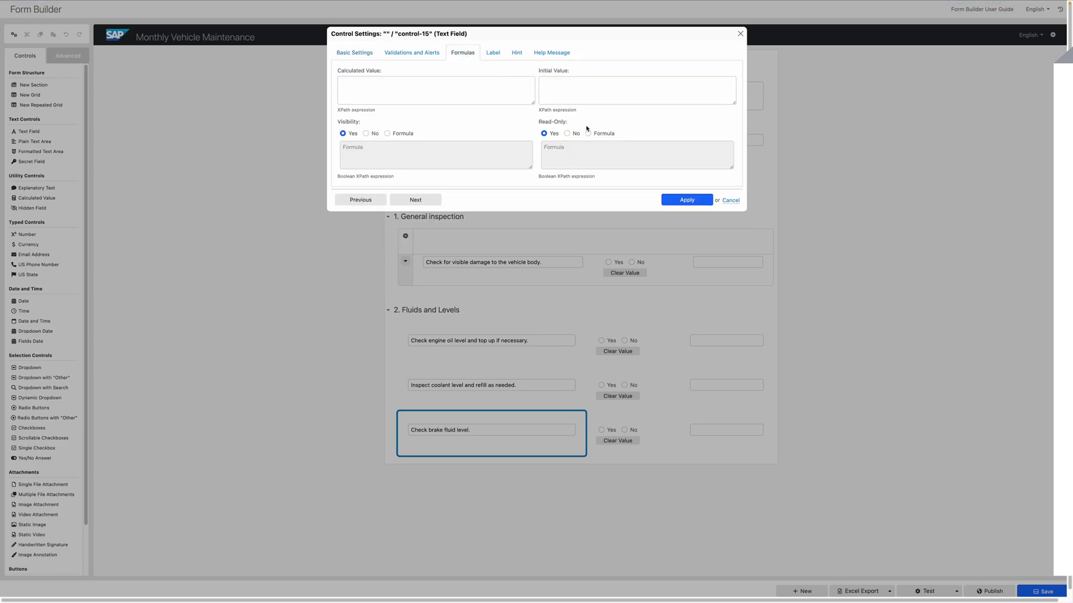
pyautogui.click(588, 134)
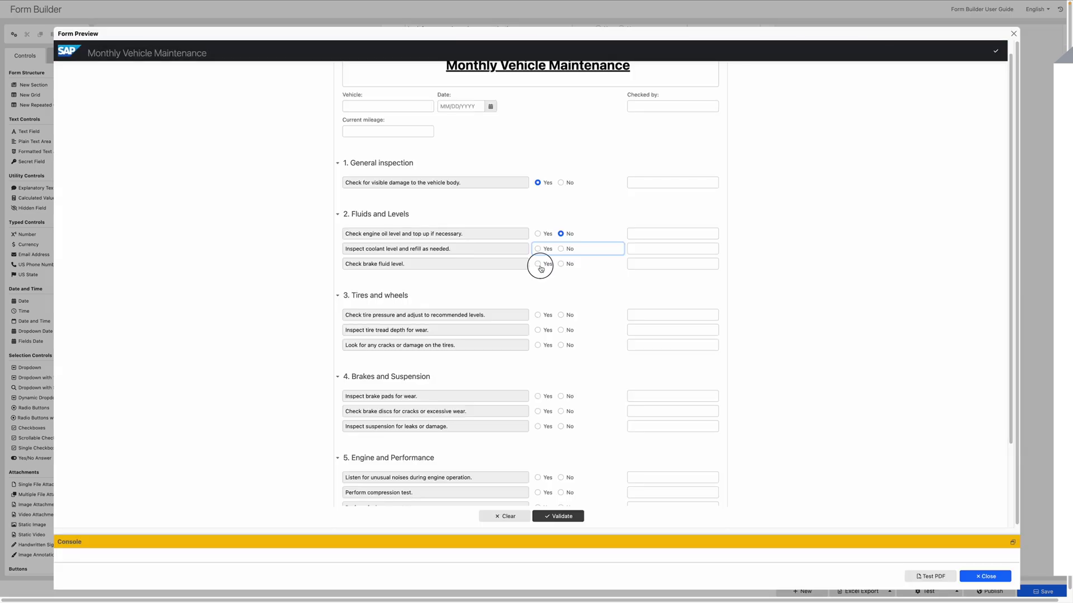
# Answer coolant No, brake fluid Yes, Test Drive items No/No/Yes, and comment 'Goood'.
pyautogui.click(560, 249)
pyautogui.click(537, 264)
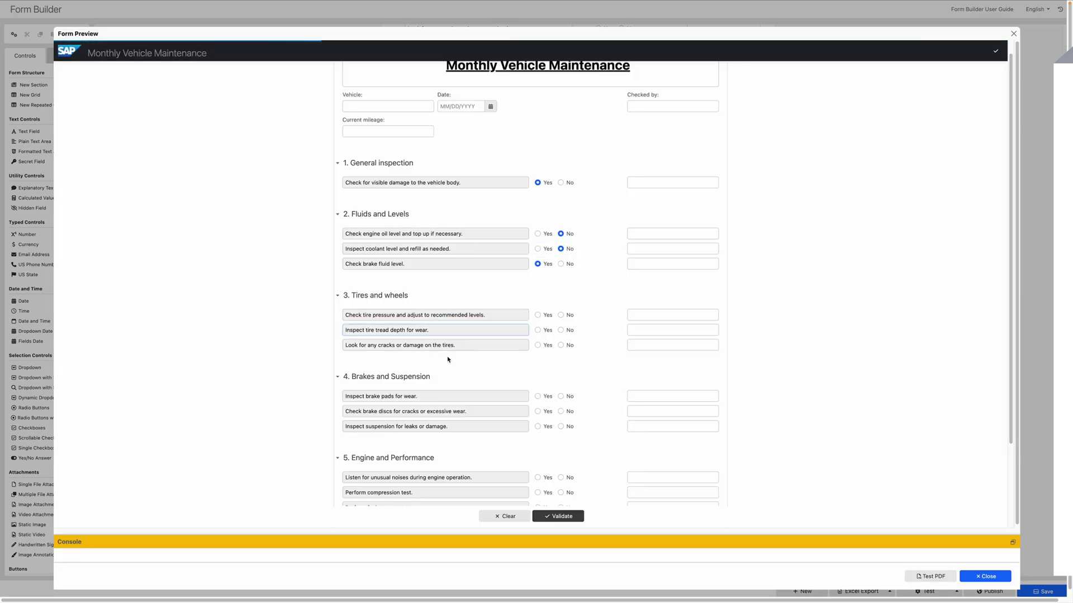
pyautogui.scroll(-3, 575, 450)
pyautogui.click(560, 448)
pyautogui.click(560, 464)
pyautogui.click(538, 478)
pyautogui.click(628, 446)
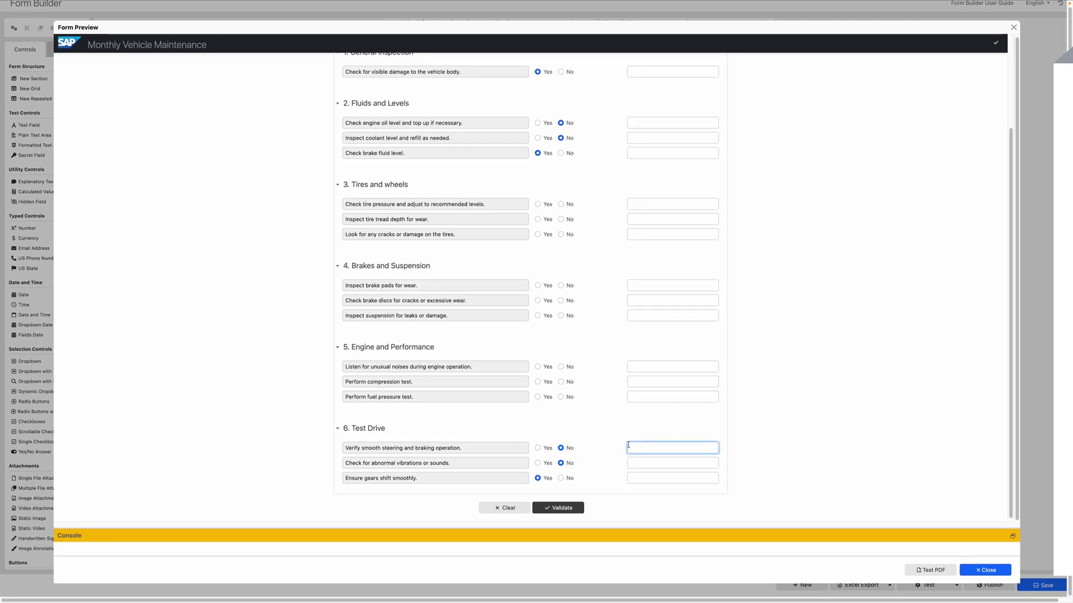
pyautogui.write('Goood')
# Close the form preview and scroll back to the top.
pyautogui.click(985, 570)
pyautogui.scroll(2, 866, 397)
pyautogui.scroll(7, 893, 376)
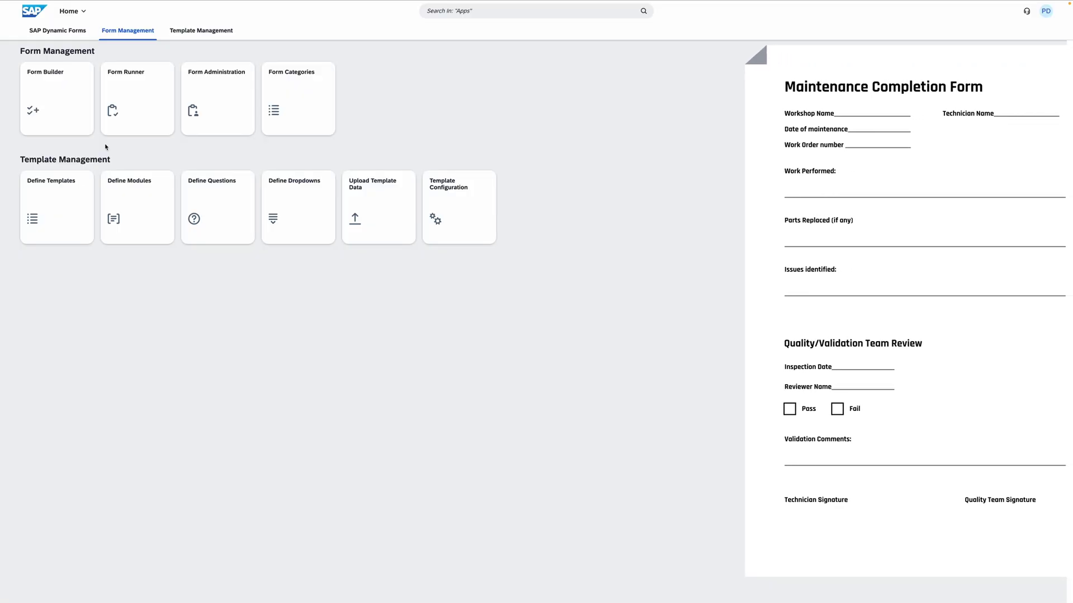
# Start a new form with a bold 'Maintenance Completion Form' title text block.
pyautogui.click(56, 106)
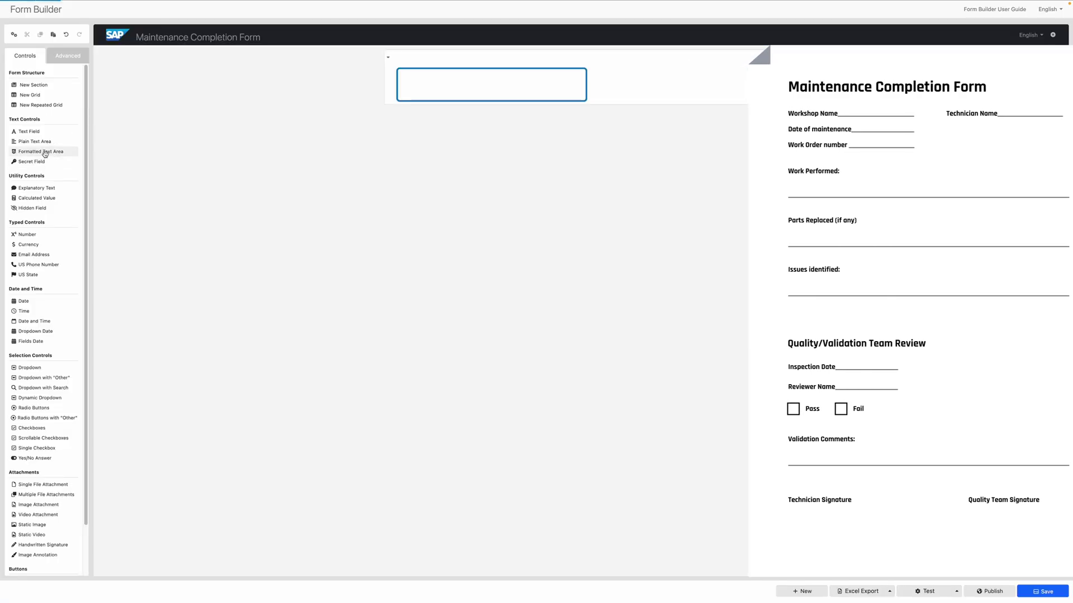
pyautogui.moveTo(45, 153); pyautogui.dragTo(426, 96)
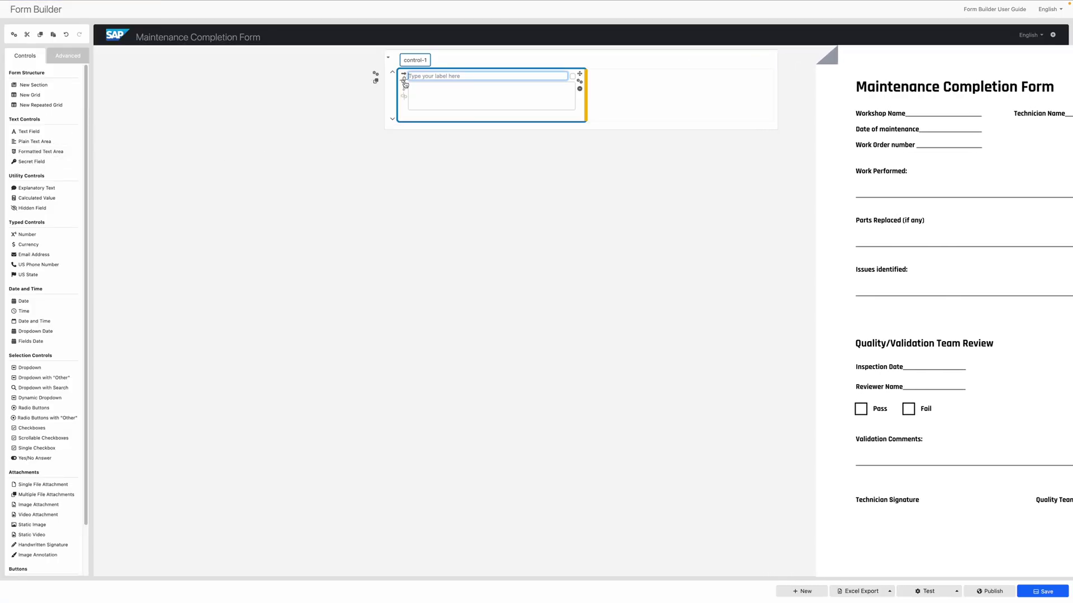
pyautogui.click(417, 87)
pyautogui.write('Maintenance Completion Form')
pyautogui.hotkey('ctrl', 'b')
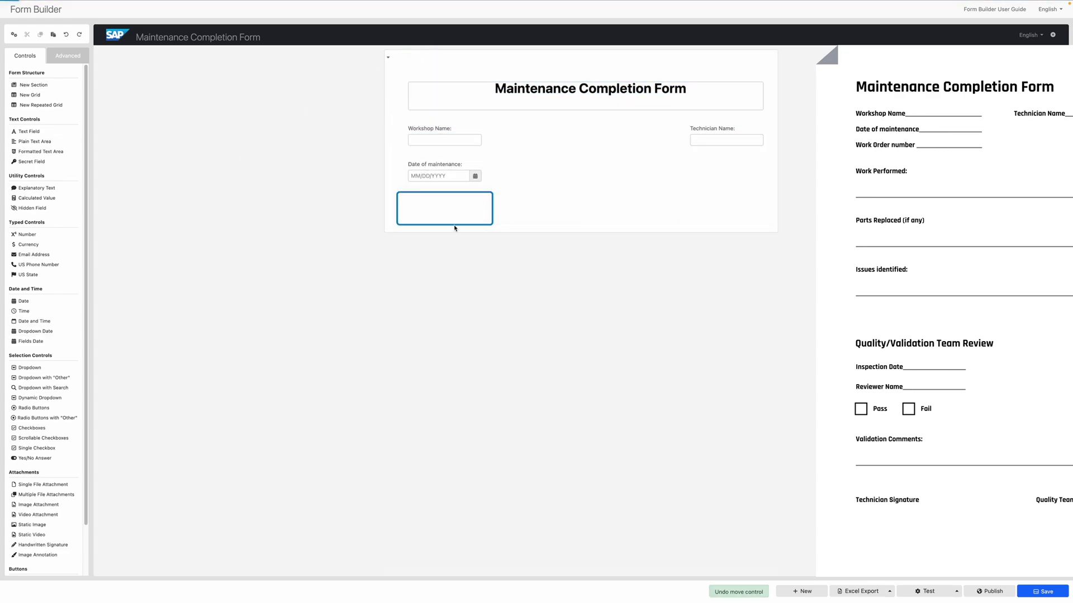
# Label a header field 'Work Order number:' and add a new section below.
pyautogui.write('Work Order number:')
pyautogui.press('Return')
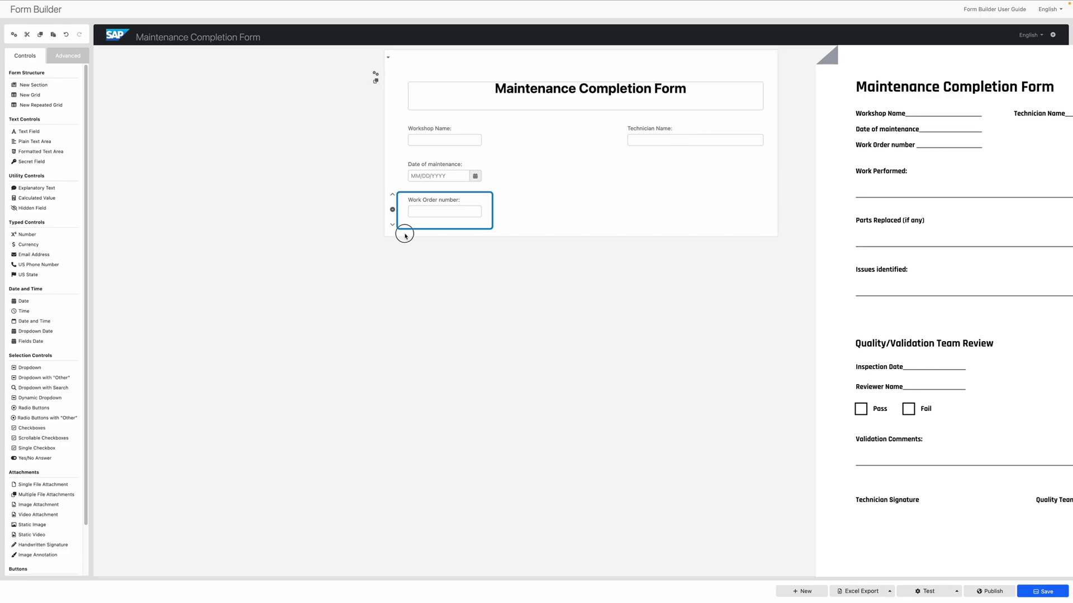
pyautogui.hotkey('ctrl', 'shift', 's')
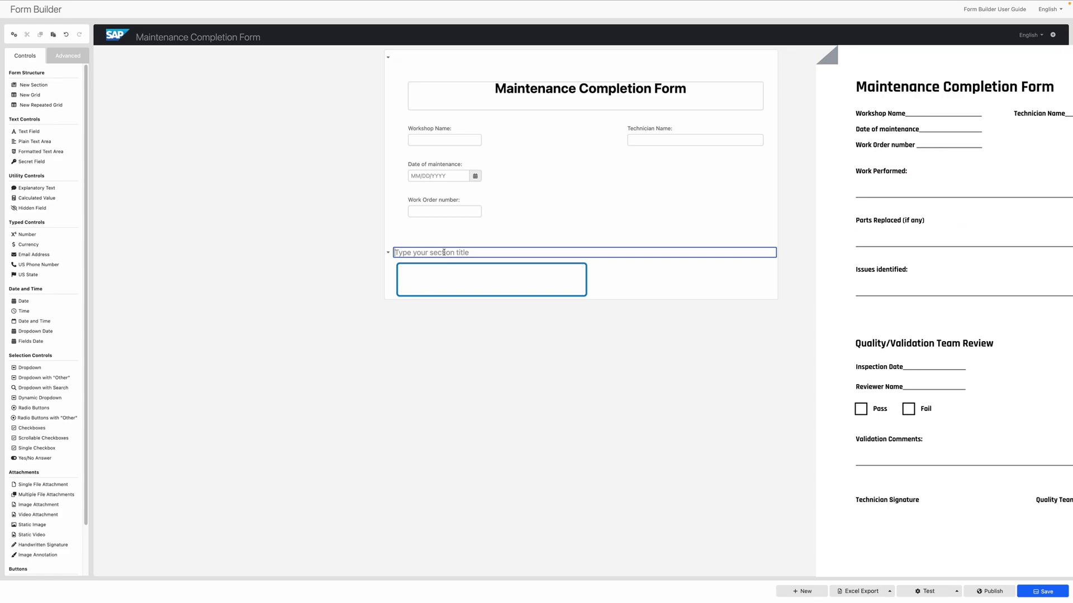
# Name the section 'Work Detail' and add a Work Performed area pointing to SAP S/4HANA confirmations.
pyautogui.write('Work Details')
pyautogui.click(505, 276)
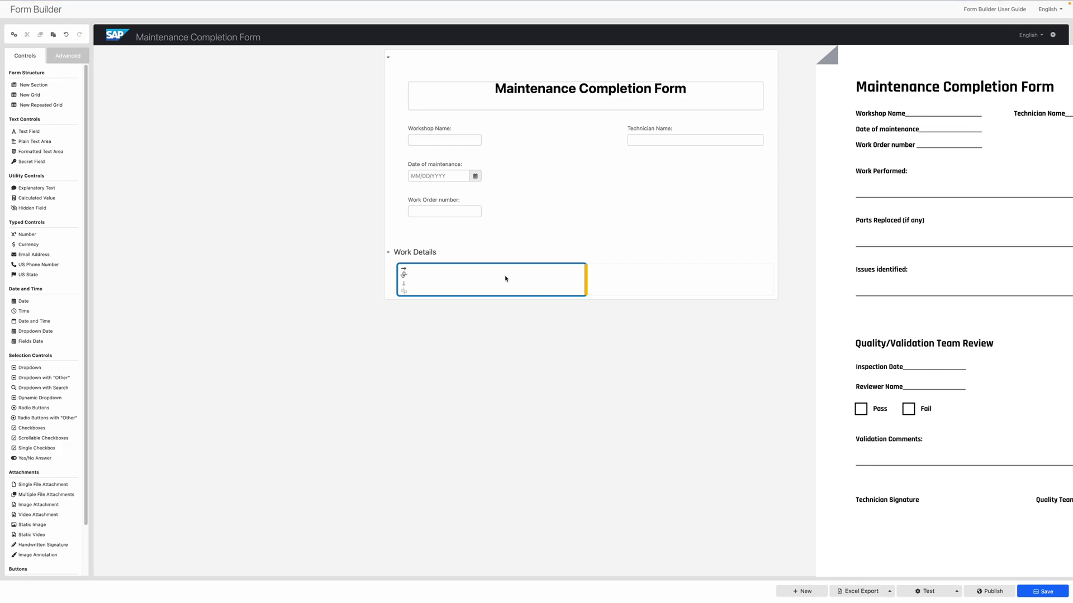
pyautogui.click(35, 142)
pyautogui.moveTo(586, 285); pyautogui.dragTo(771, 288)
pyautogui.write('Work Performed:')
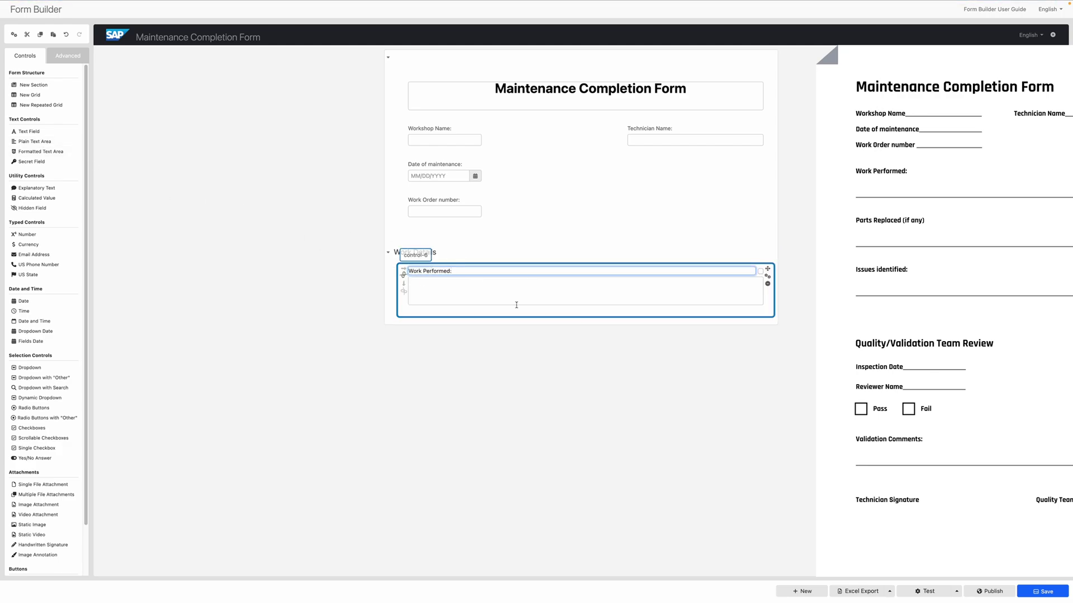
pyautogui.click(517, 295)
pyautogui.write('Please check the work')
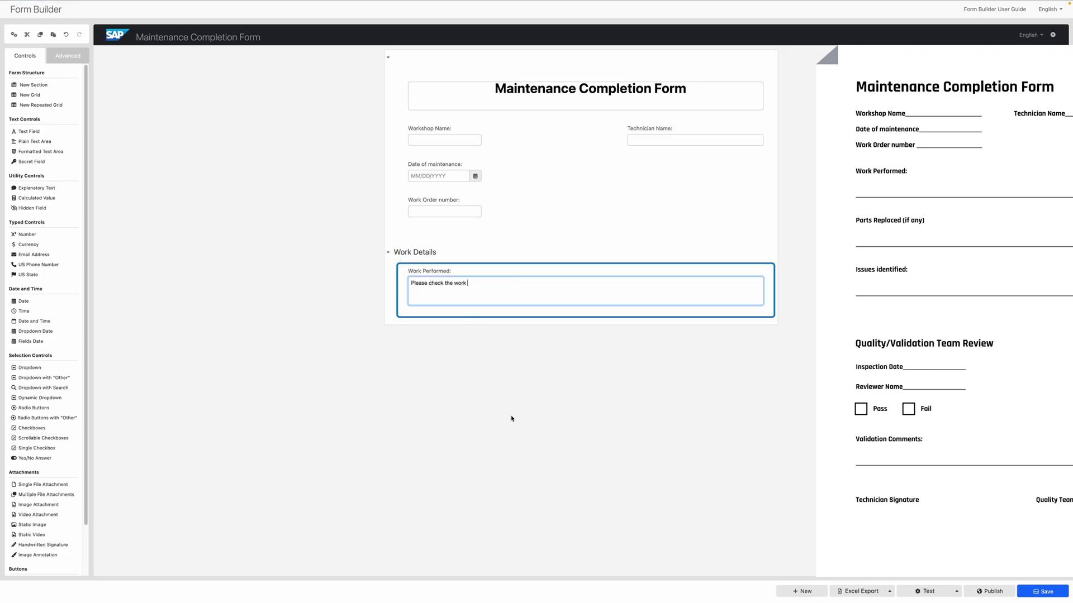
pyautogui.write(' order confirmations directly in SAP S/4HANA.')
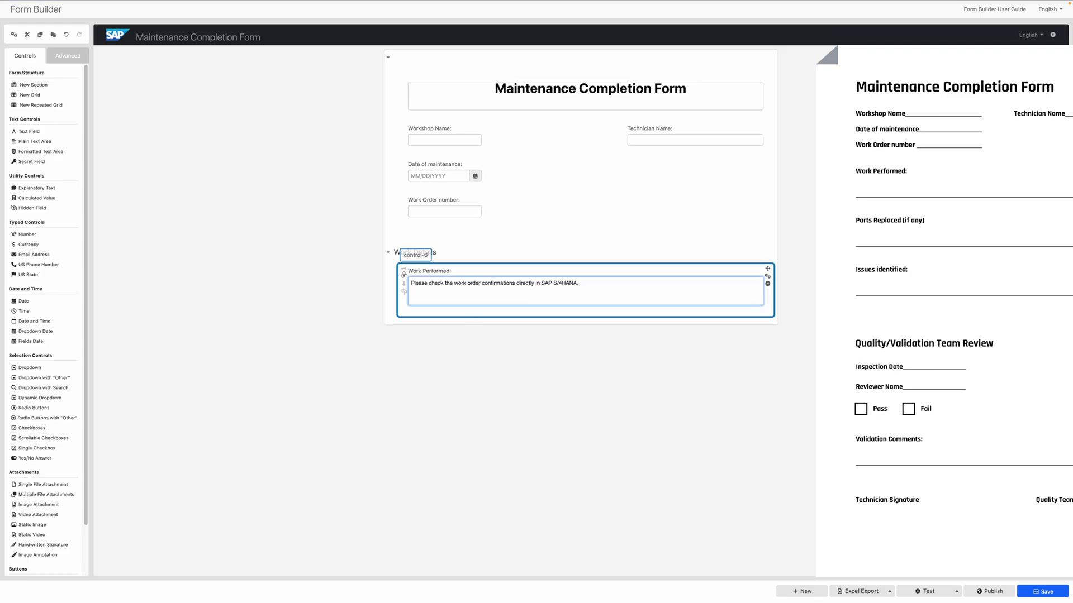
# Duplicate it as read-only 'Parts Replaced (if any)', referring to goods movements instead.
pyautogui.hotkey('ctrl', 'c')
pyautogui.hotkey('ctrl', 'v')
pyautogui.write('Parts Replaced (if any')
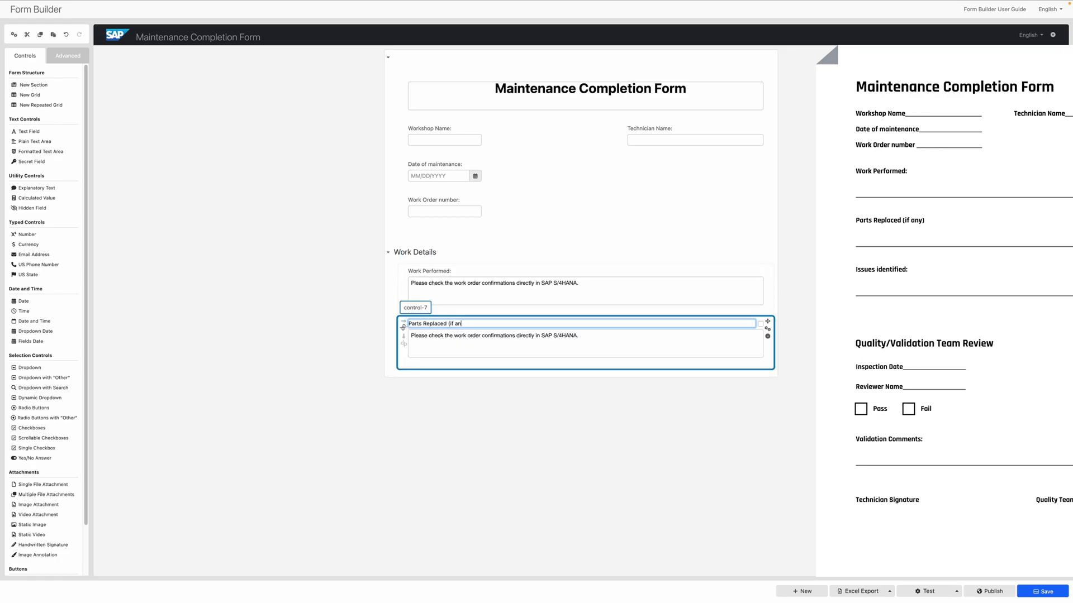
pyautogui.press('Tab')
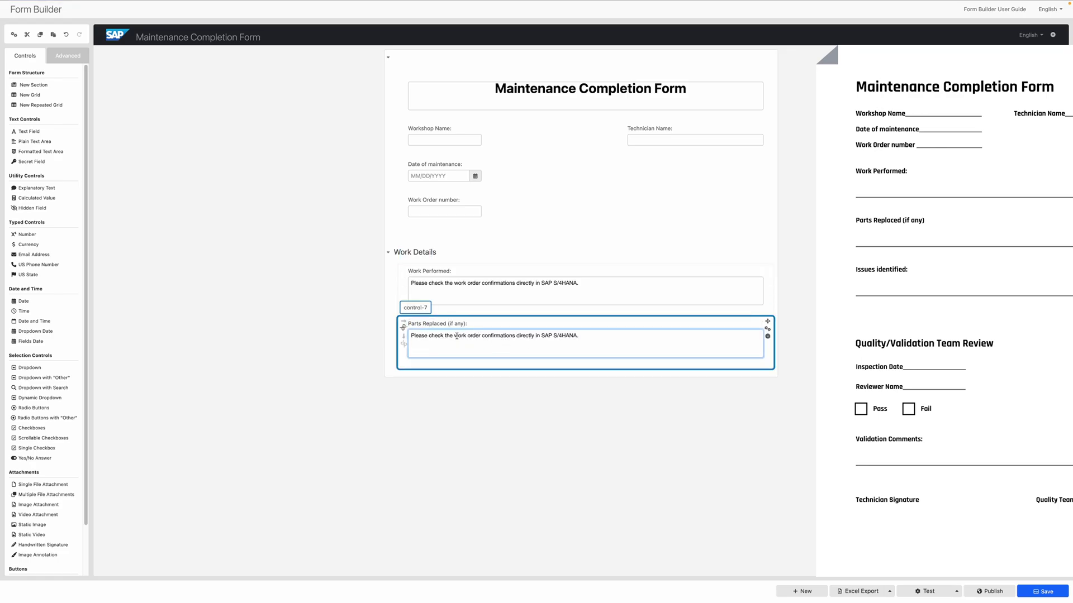
pyautogui.moveTo(454, 336); pyautogui.dragTo(515, 336)
pyautogui.write('goods movements')
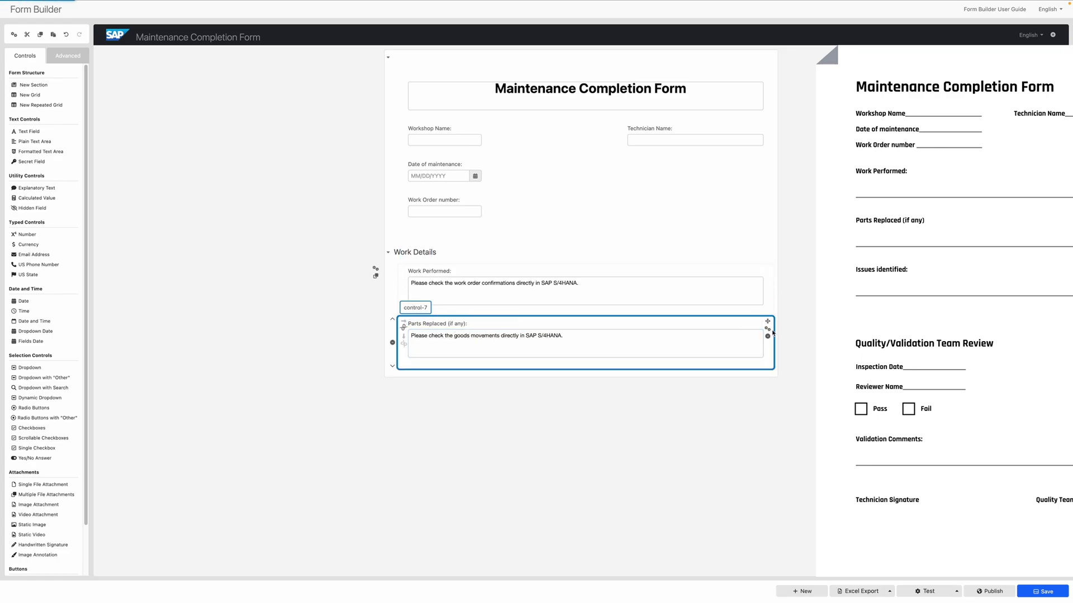
pyautogui.click(768, 330)
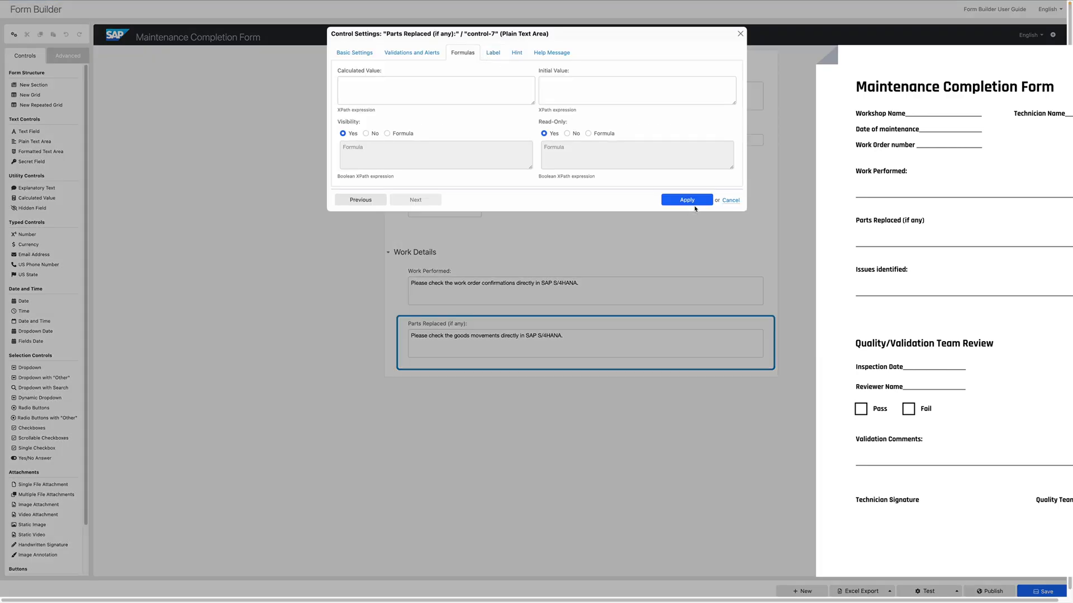
pyautogui.click(694, 202)
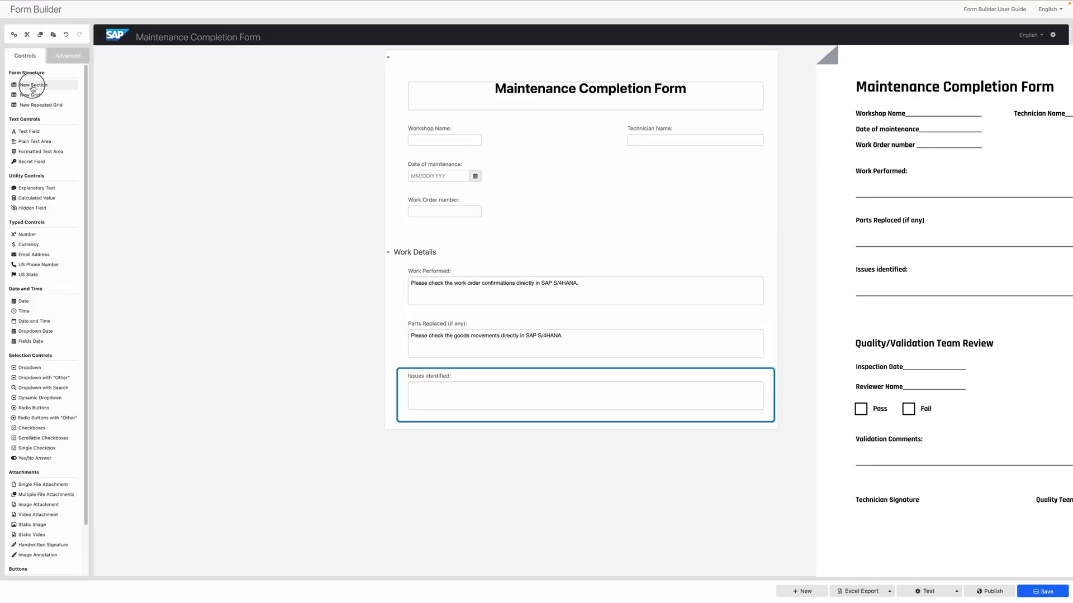
# Add a 'Quality/Validation Team Review' section with 'Inspection Date:' date and 'Reviewer Name:' fields.
pyautogui.click(33, 88)
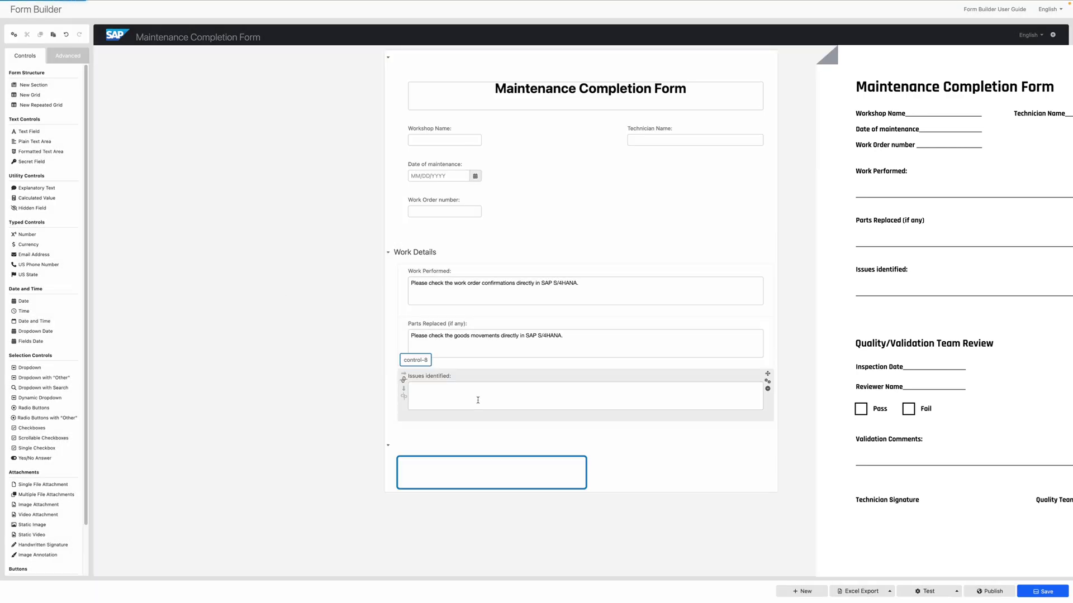
pyautogui.write('Quality/Validation Team Review')
pyautogui.click(24, 301)
pyautogui.write('Inspection Date:')
pyautogui.press('Return')
pyautogui.click(29, 131)
pyautogui.write('Reviewer Name:')
pyautogui.press('Return')
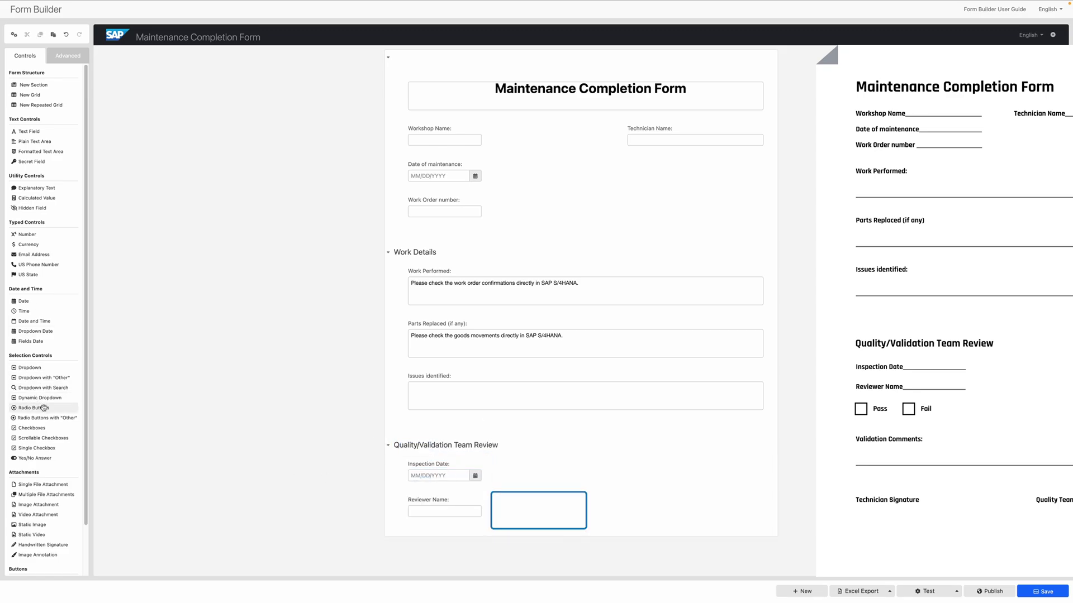
# Add a radio button control with only Pass and Fail choices.
pyautogui.click(35, 408)
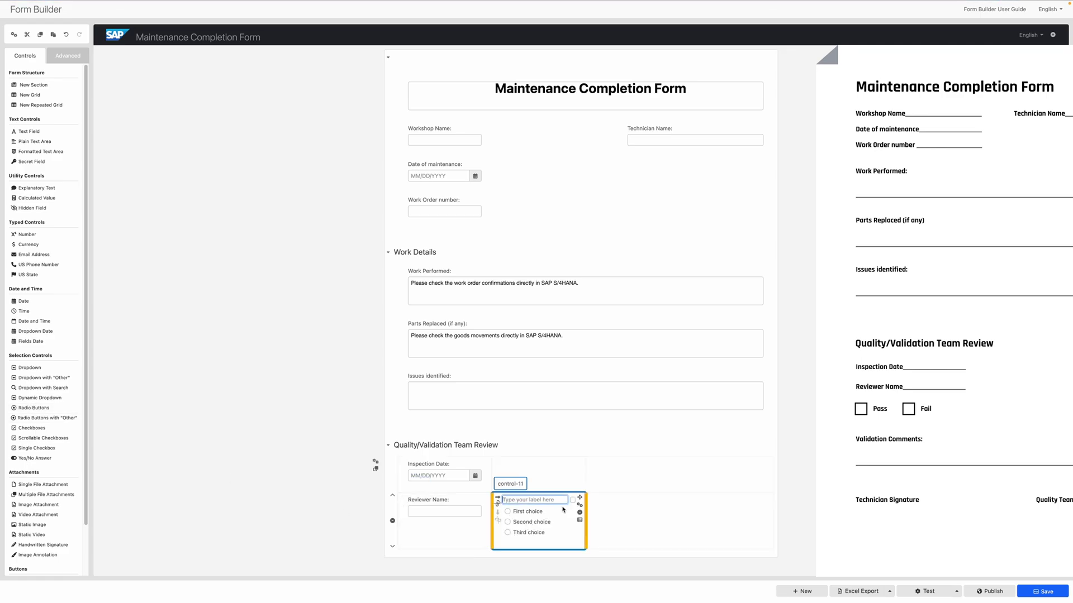
pyautogui.click(580, 520)
pyautogui.hotkey('ctrl', 'a')
pyautogui.write('Pass')
pyautogui.press('Tab')
pyautogui.press('Tab')
pyautogui.press('Tab')
pyautogui.write('Fai')
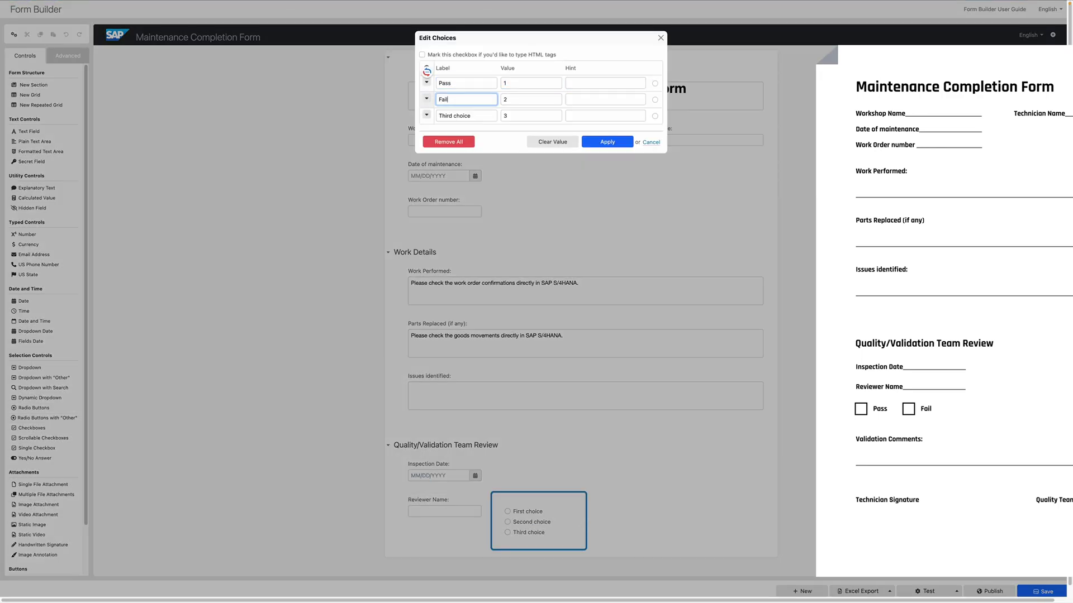
pyautogui.write('l')
pyautogui.click(426, 115)
pyautogui.click(450, 206)
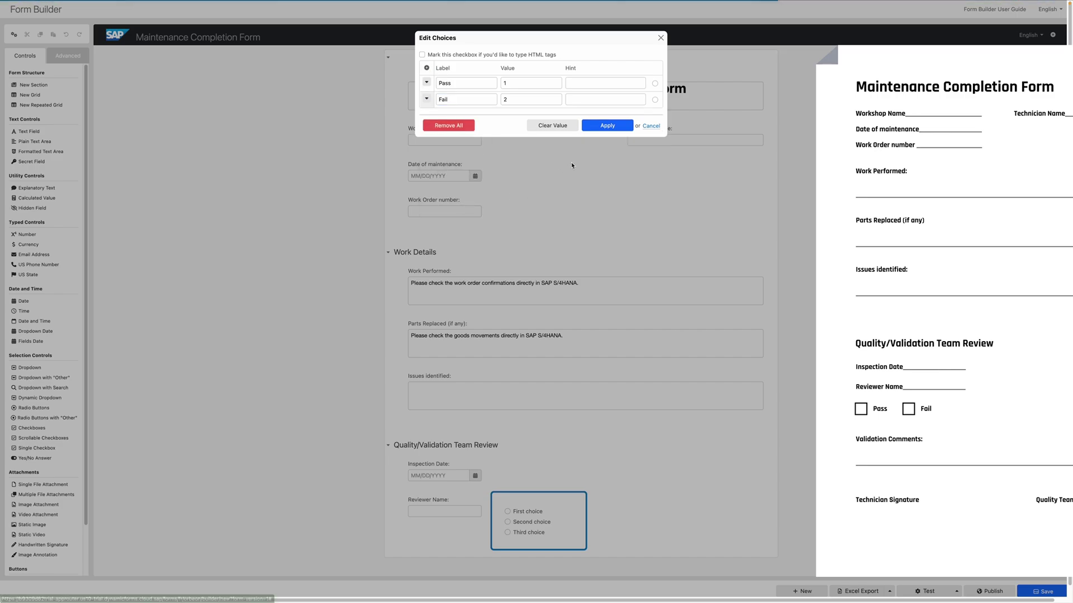
pyautogui.click(603, 126)
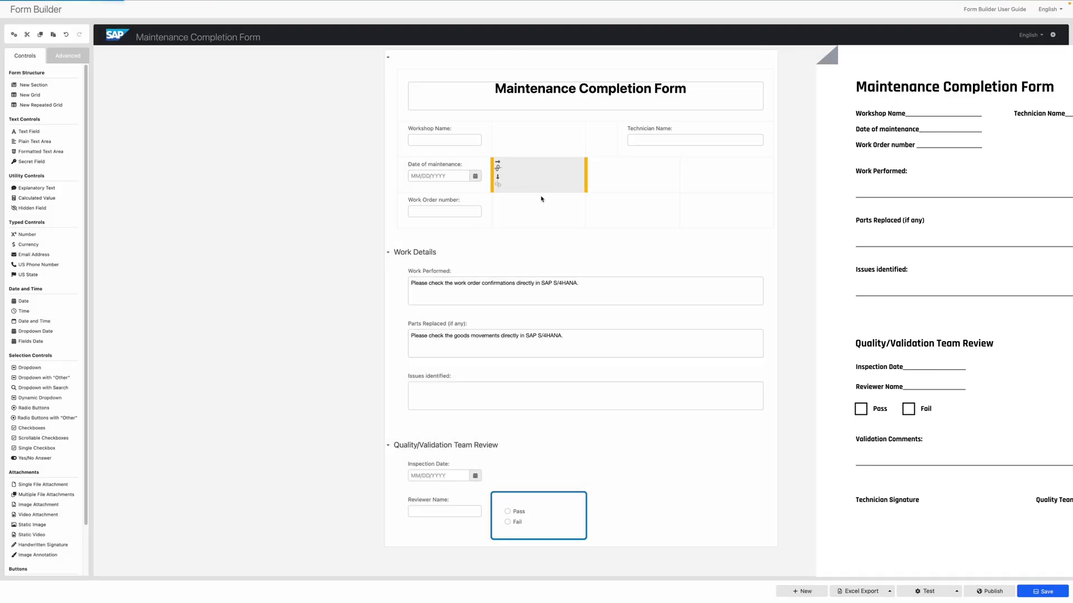
# Add a 'Validation Comments' text area and two signatures, the second 'Quality Team Signature'.
pyautogui.click(494, 492)
pyautogui.write('Validation C')
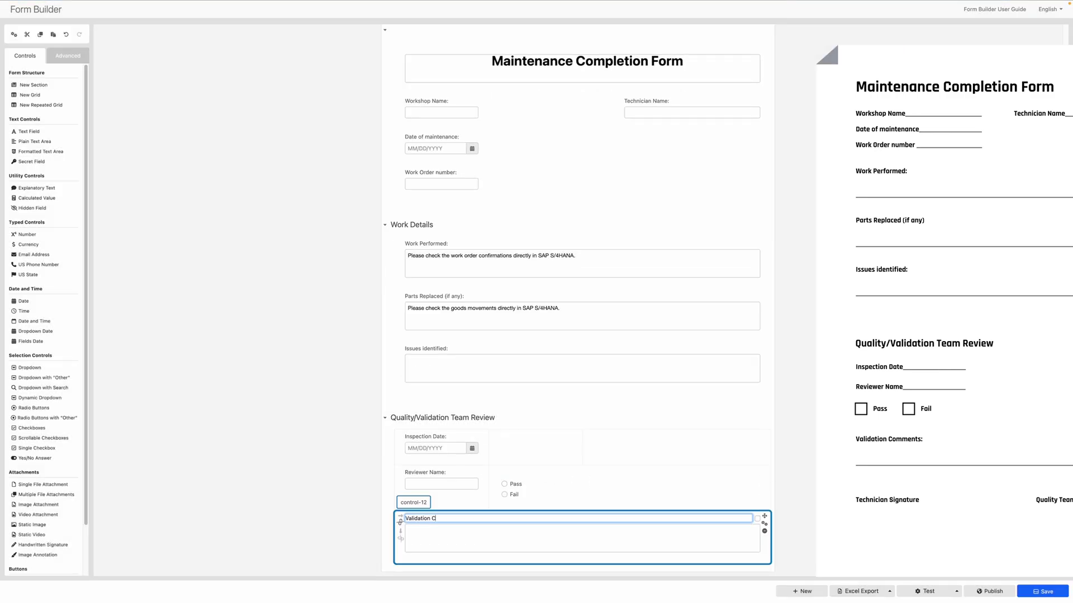
pyautogui.write('omments:')
pyautogui.scroll(-1, 43, 431)
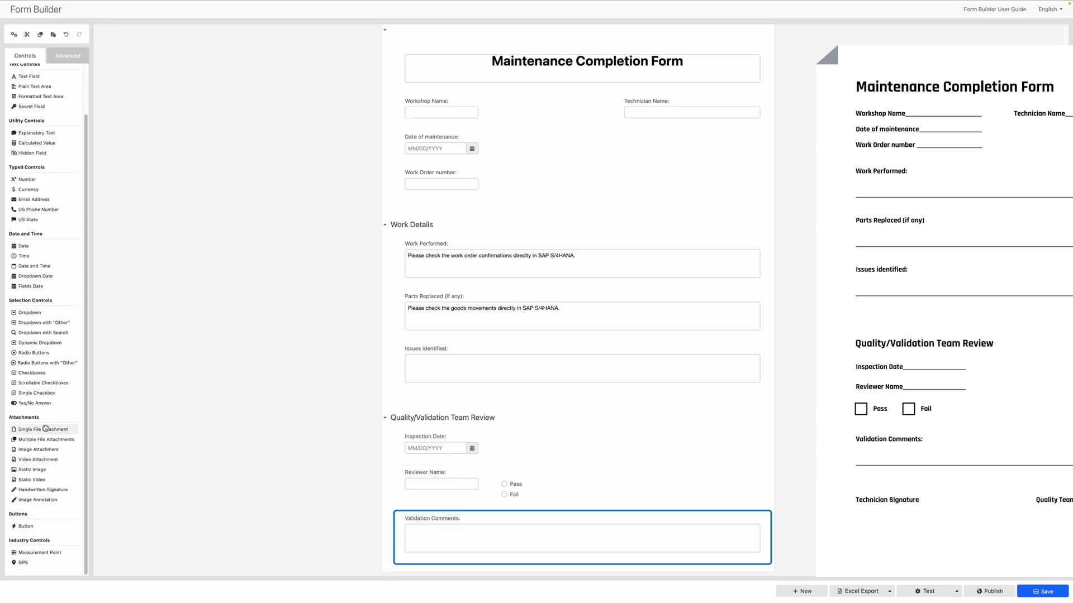
pyautogui.click(52, 490)
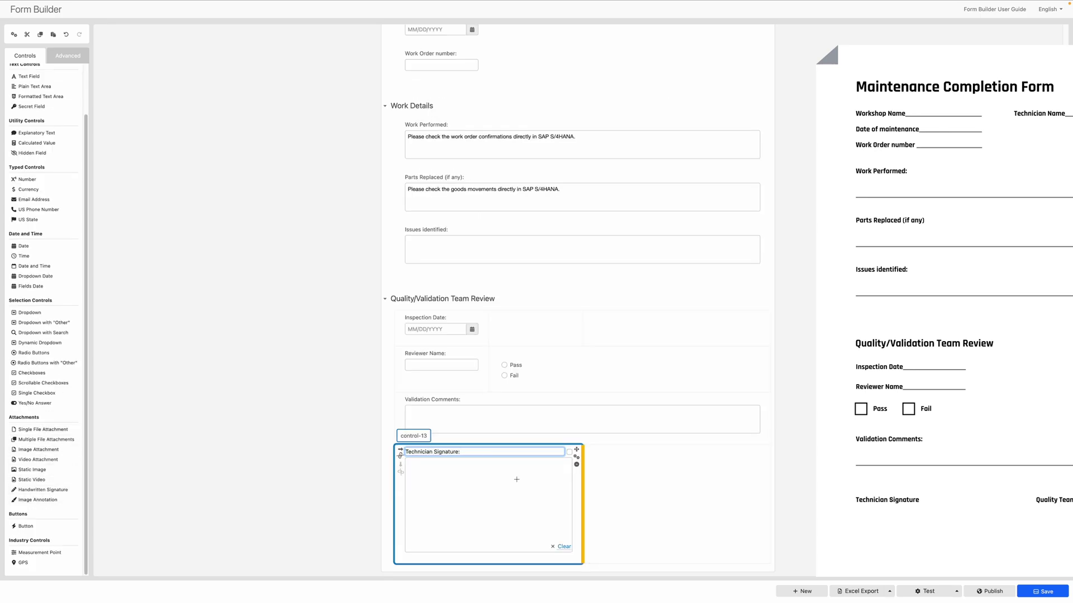
pyautogui.click(43, 490)
pyautogui.write('Quality Team Signature:')
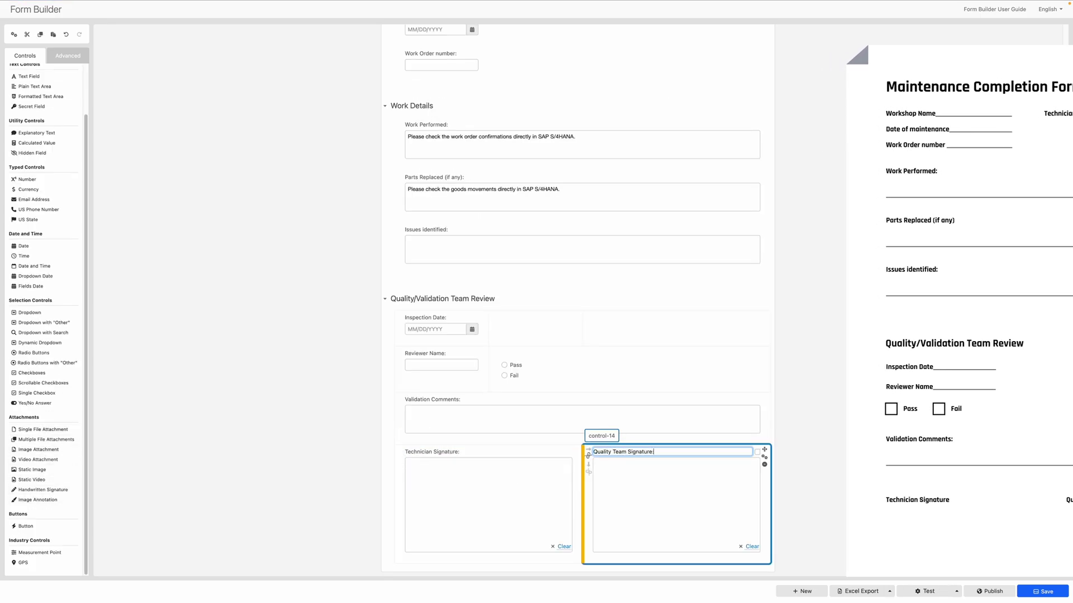
# In the test preview, fill the technician, date 3/13/2025, a number, and work order N/A.
pyautogui.click(925, 591)
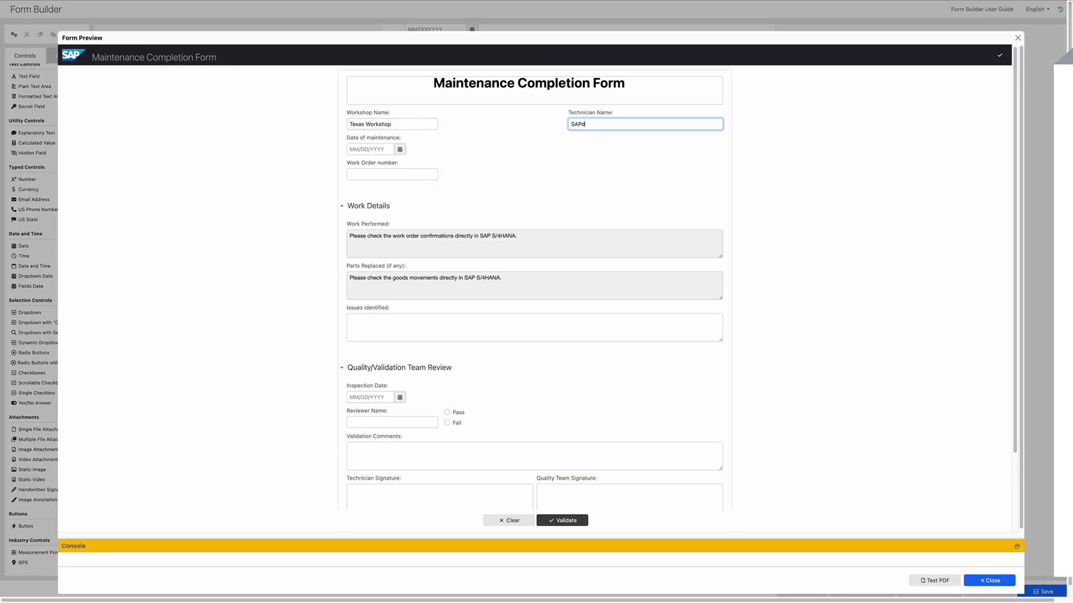
pyautogui.write('de')
pyautogui.press('Tab')
pyautogui.write('3/13/2025')
pyautogui.press('Tab')
pyautogui.write('272261181')
pyautogui.click(496, 319)
pyautogui.write('N/A')
# Set inspection date 3/23/2025, enter reviewer name, choose Pass, comment 'Everything is fine.', sign both boxes.
pyautogui.click(369, 206)
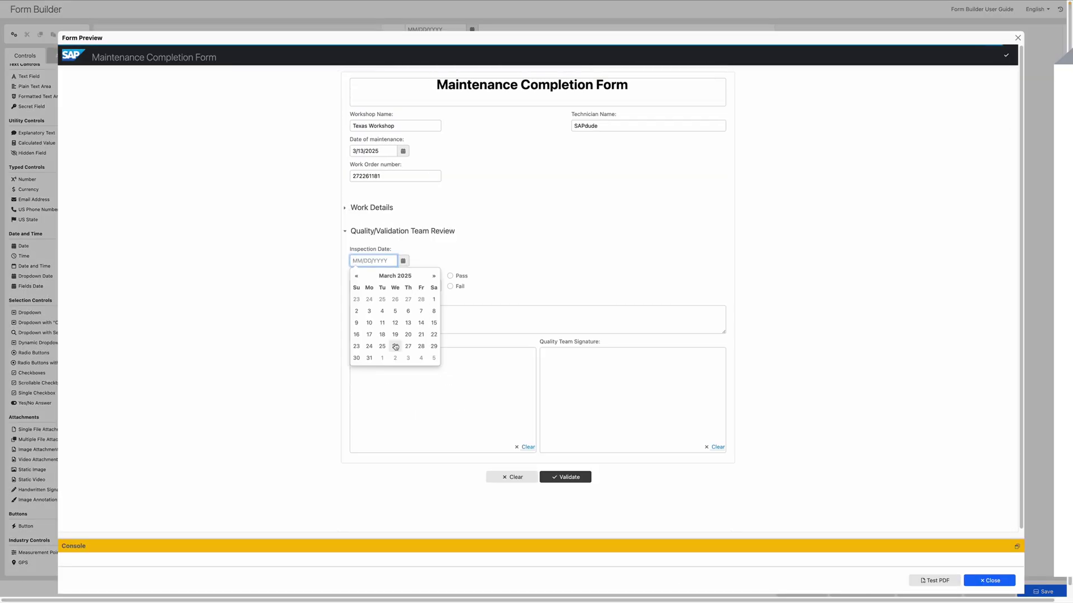
pyautogui.click(356, 346)
pyautogui.click(395, 286)
pyautogui.click(450, 275)
pyautogui.click(537, 319)
pyautogui.write('Everything is fine.')
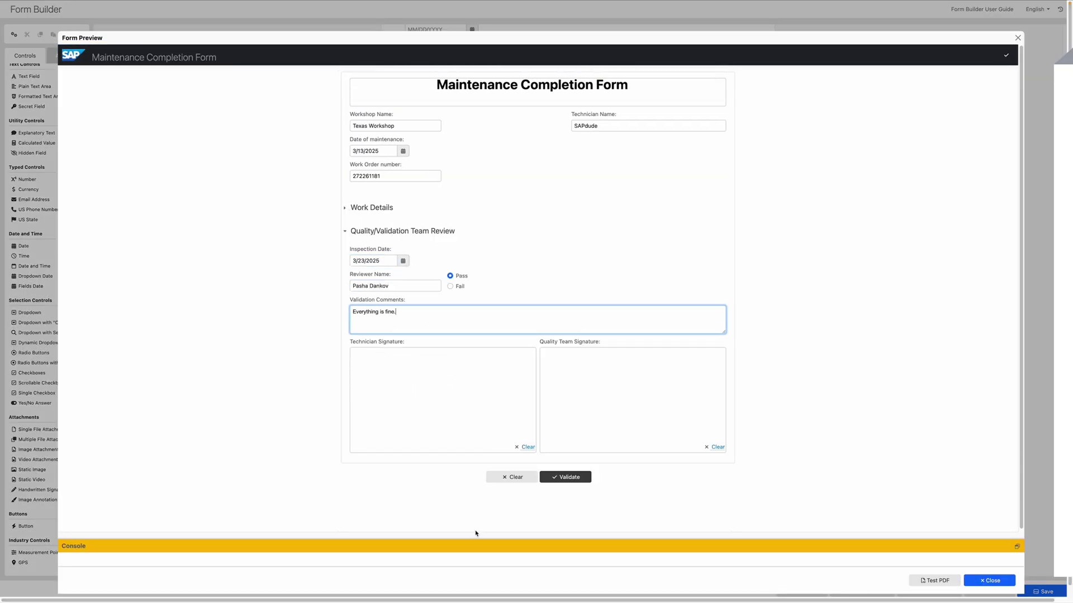
pyautogui.moveTo(384, 381); pyautogui.dragTo(461, 401)
pyautogui.moveTo(575, 385); pyautogui.dragTo(703, 401)
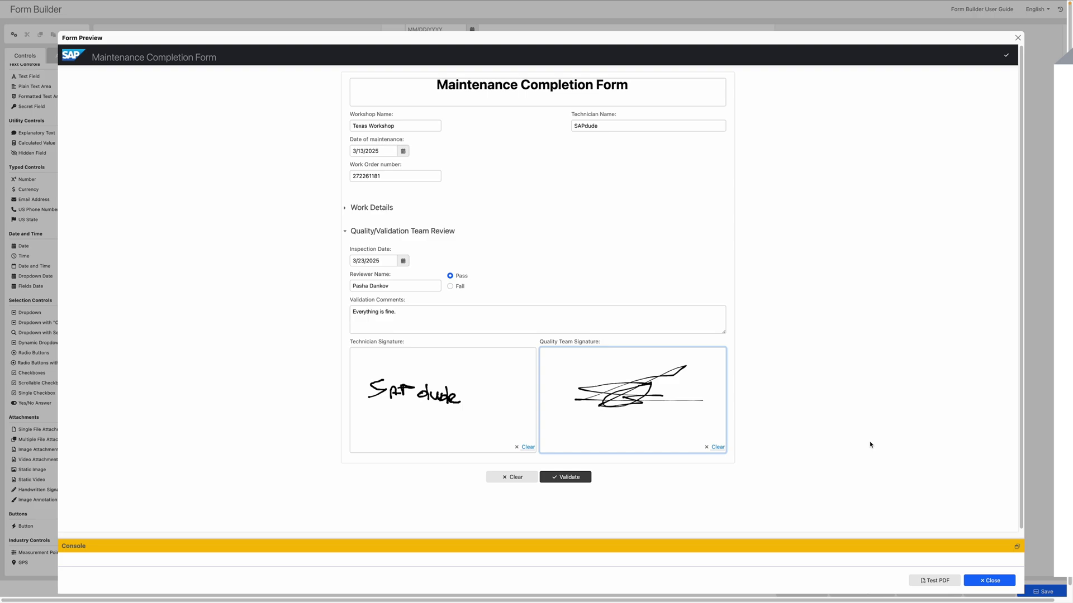
# Close the Maintenance Completion Form preview.
pyautogui.click(989, 580)
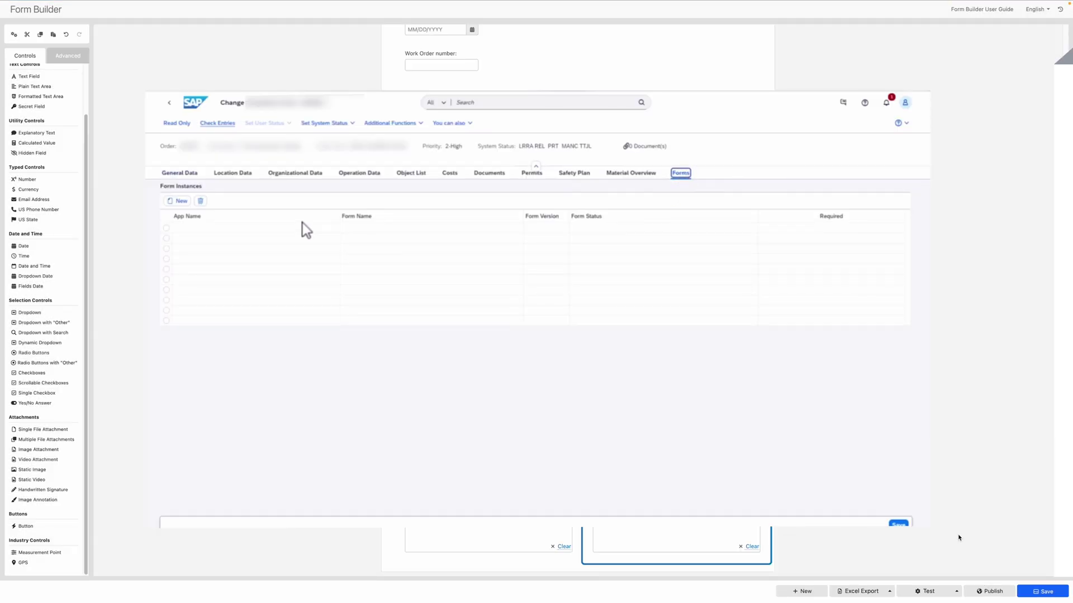